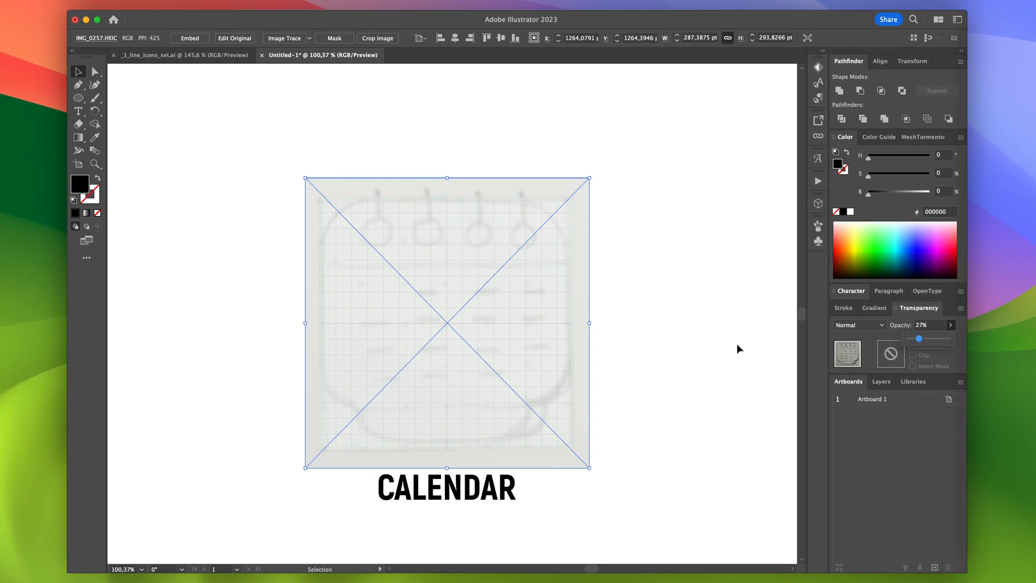
- Draw a 224 × 48 pt rectangle over the sketch for the top part of the calendar
scroll(540, 379, up, 1)
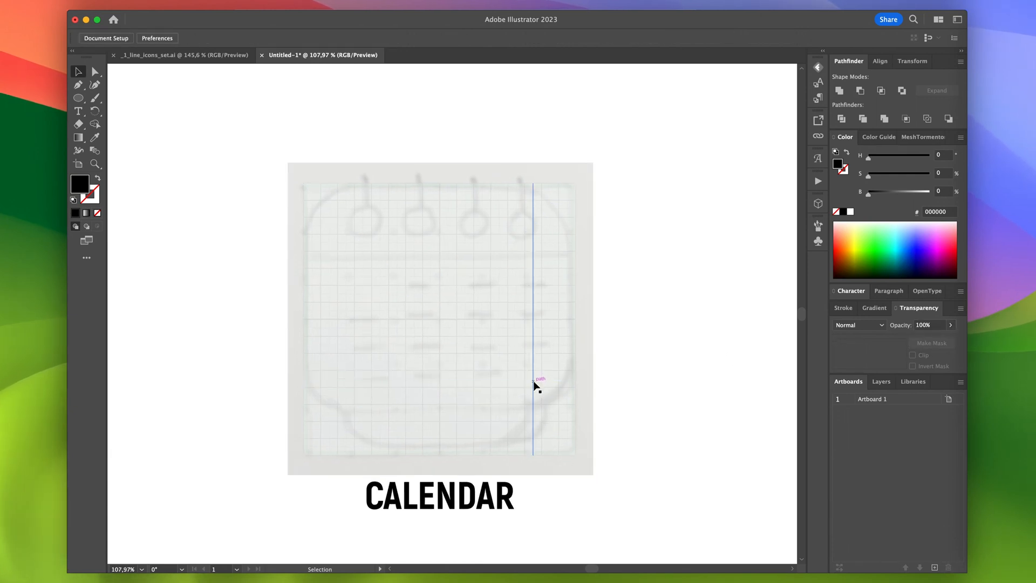
scroll(536, 384, up, 3)
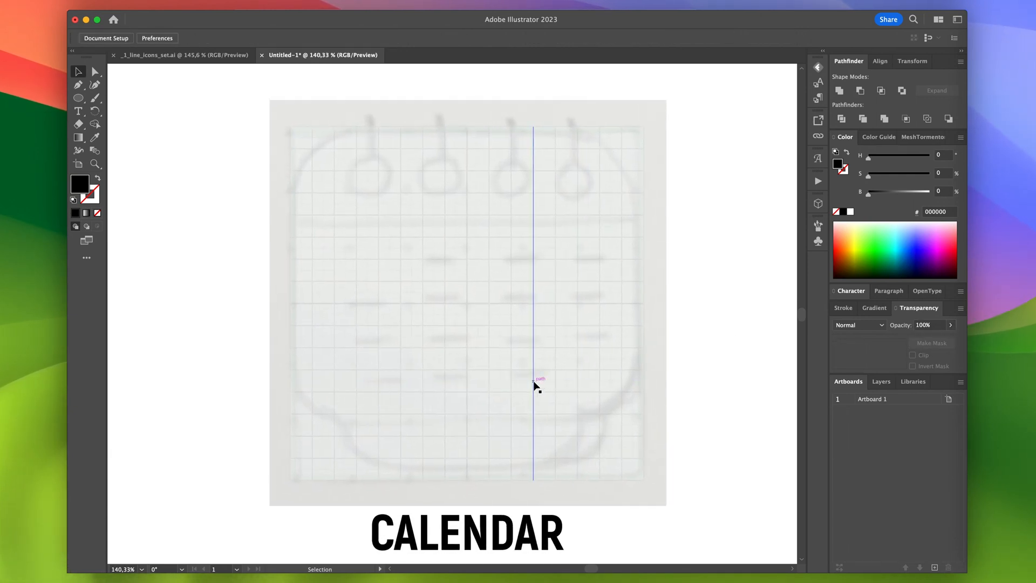
key(m)
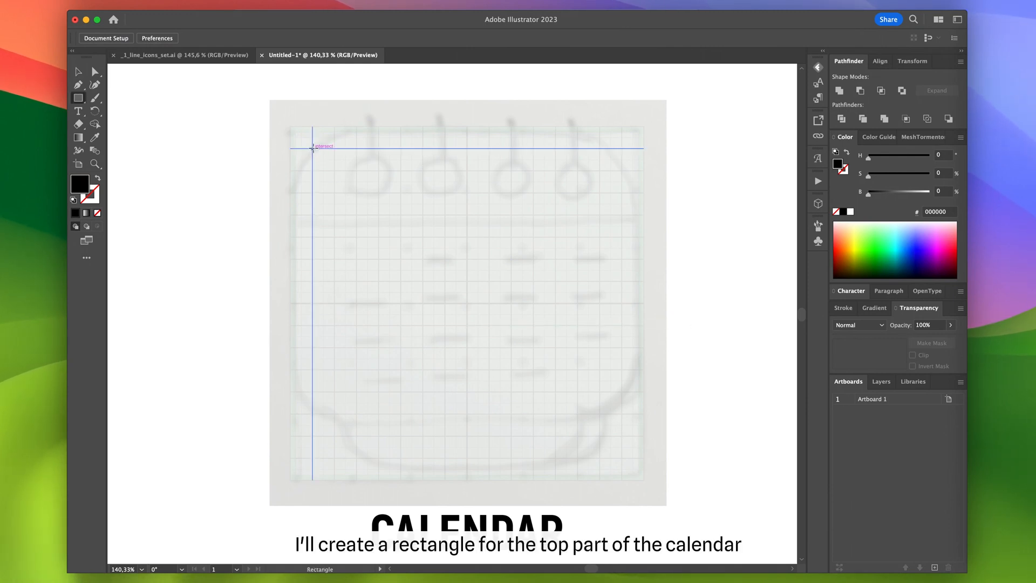
mouse_move(313, 147)
mouse_down()
mouse_move(611, 194)
mouse_move(632, 208)
mouse_move(622, 215)
mouse_up()
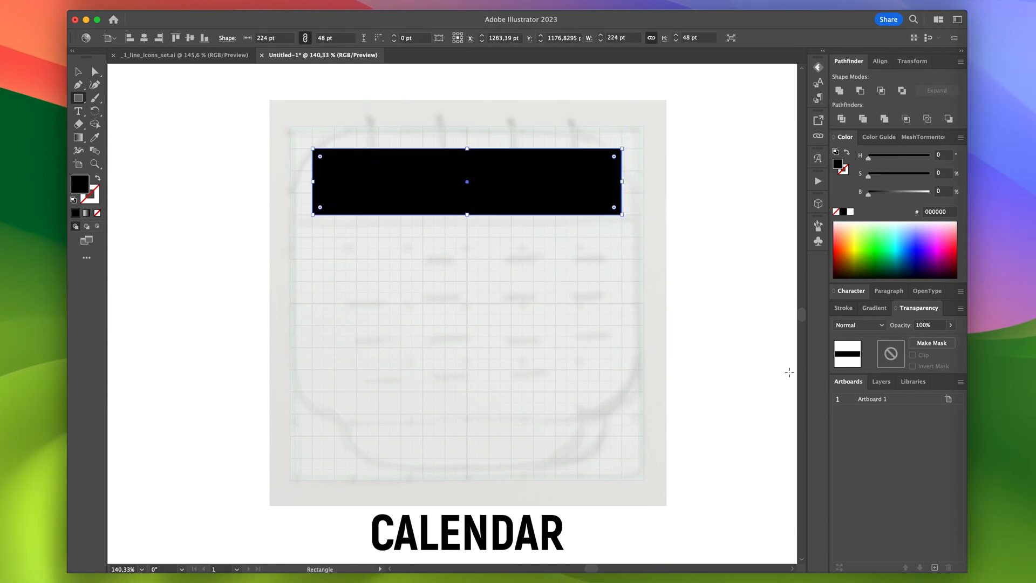
- Give the rectangle an 8 pt stroke with round caps and corners, and remove its fill
click(845, 308)
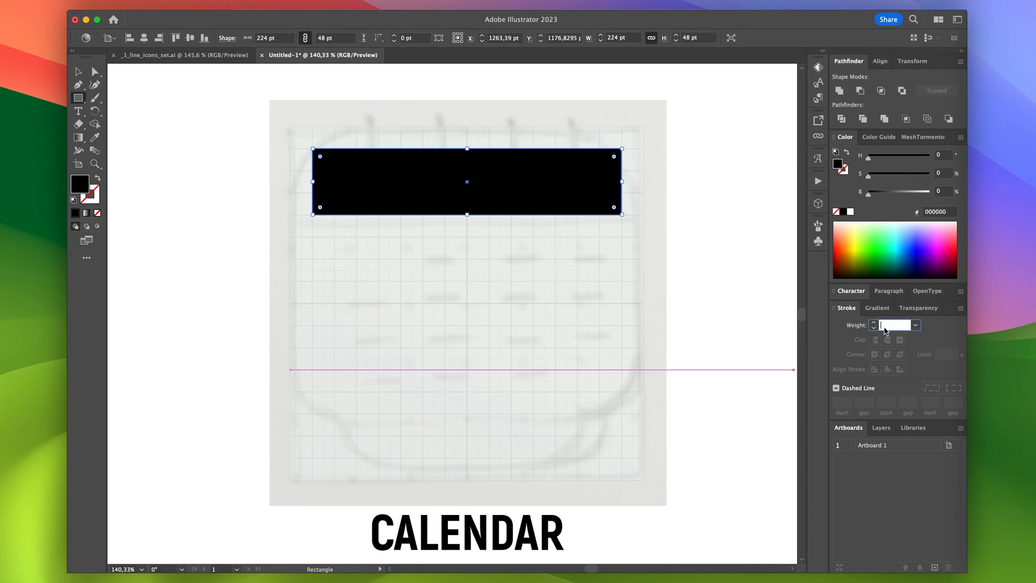
text(8)
key(Return)
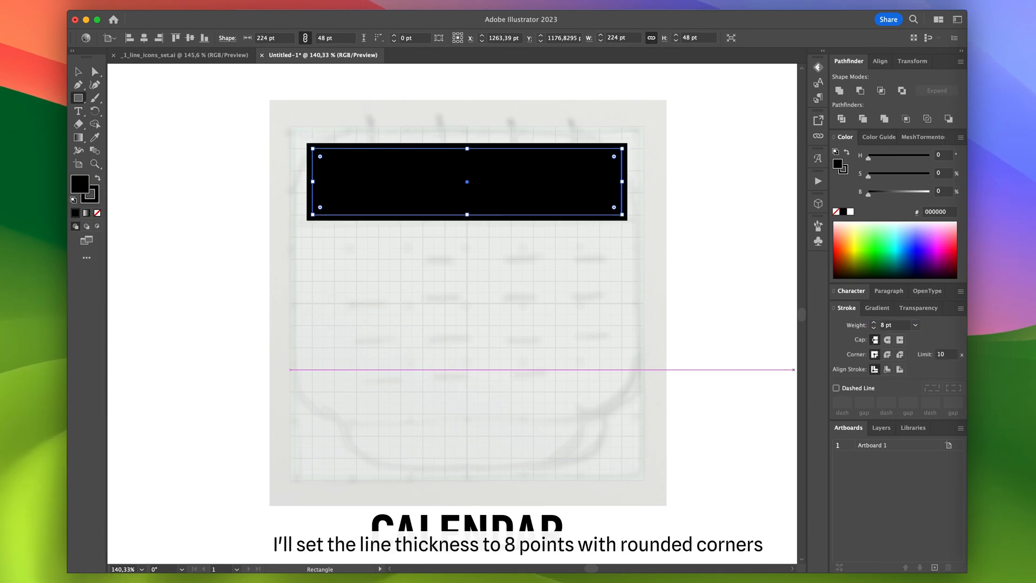
click(836, 212)
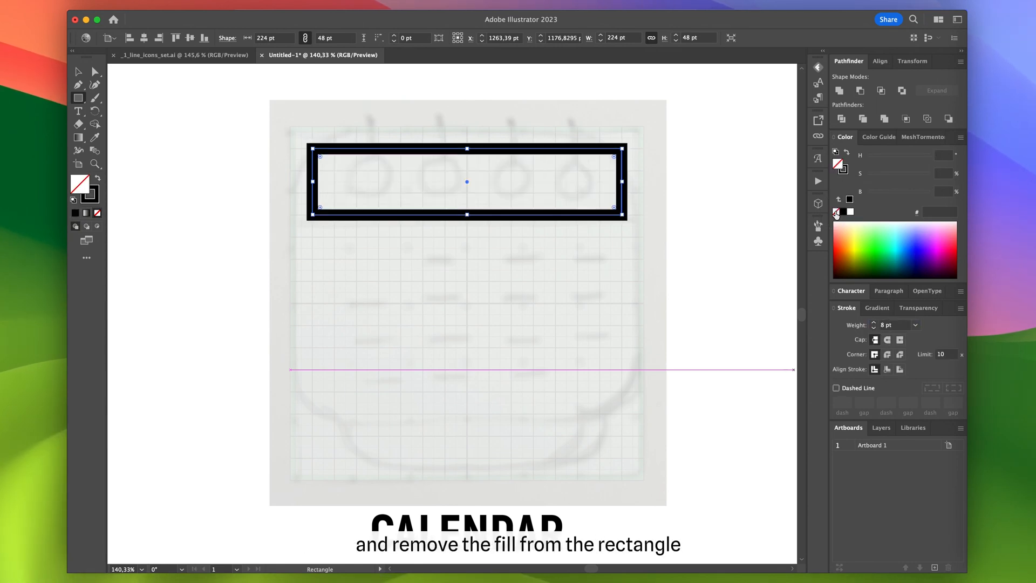
click(885, 340)
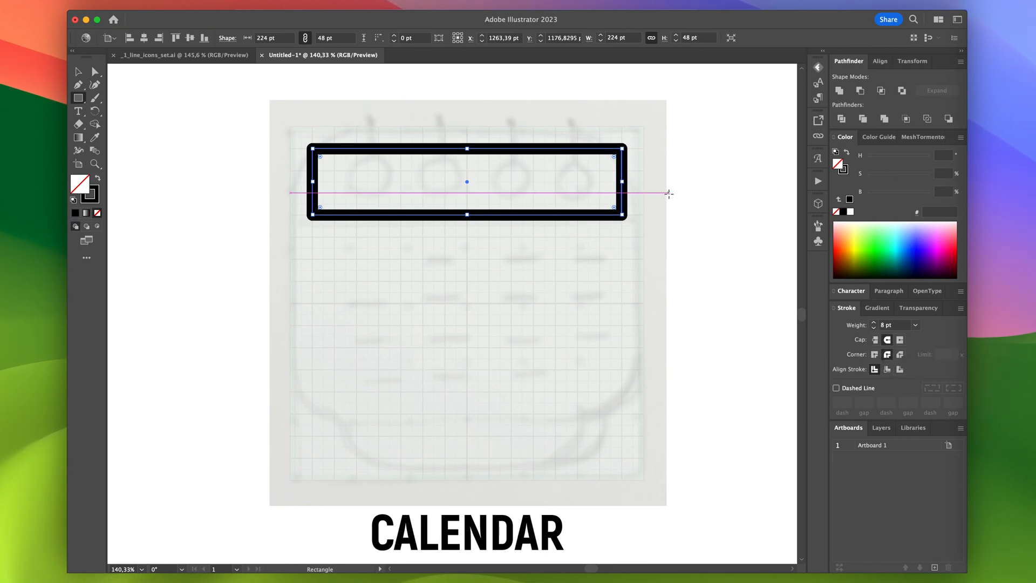
- Duplicate the rectangle directly below the header and stretch the copy to 168 pt high for the calendar body
key(v)
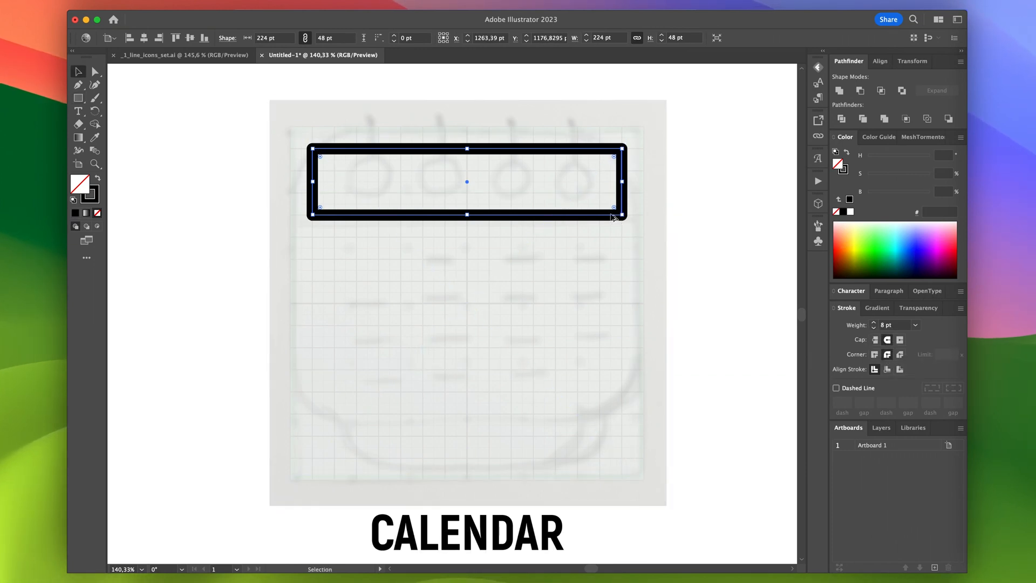
drag(585, 221, 559, 243)
drag(467, 281, 473, 447)
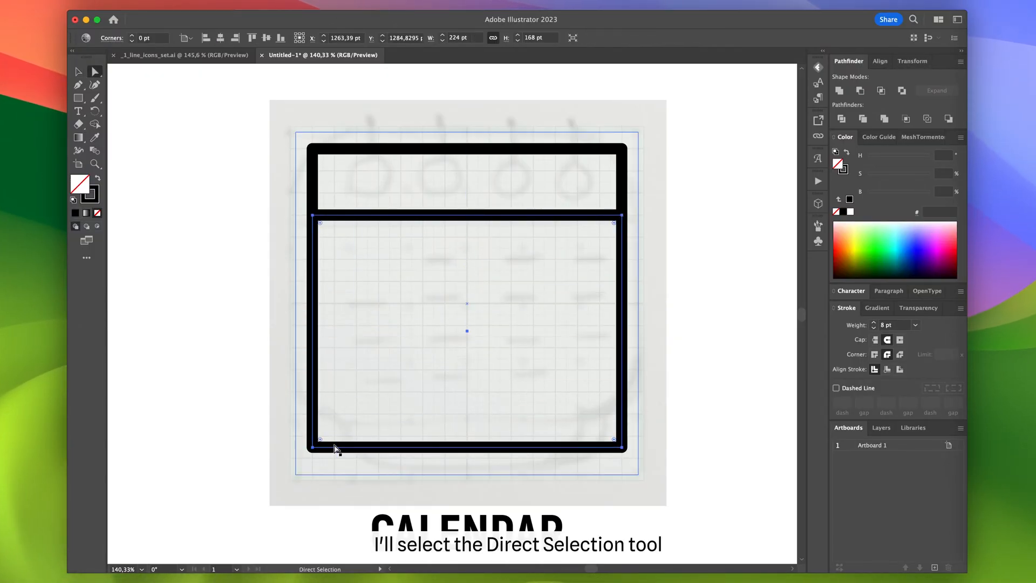
- Round the two upper corners of the header and the two lower corners of the body with a 20 pt radius
key(a)
click(622, 447)
shift+click(622, 447)
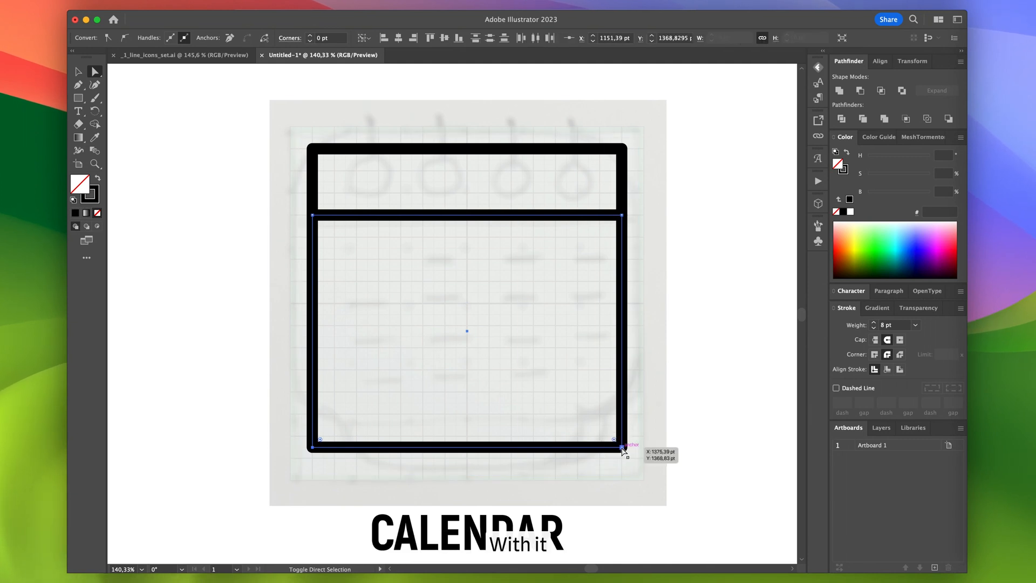
shift+click(622, 149)
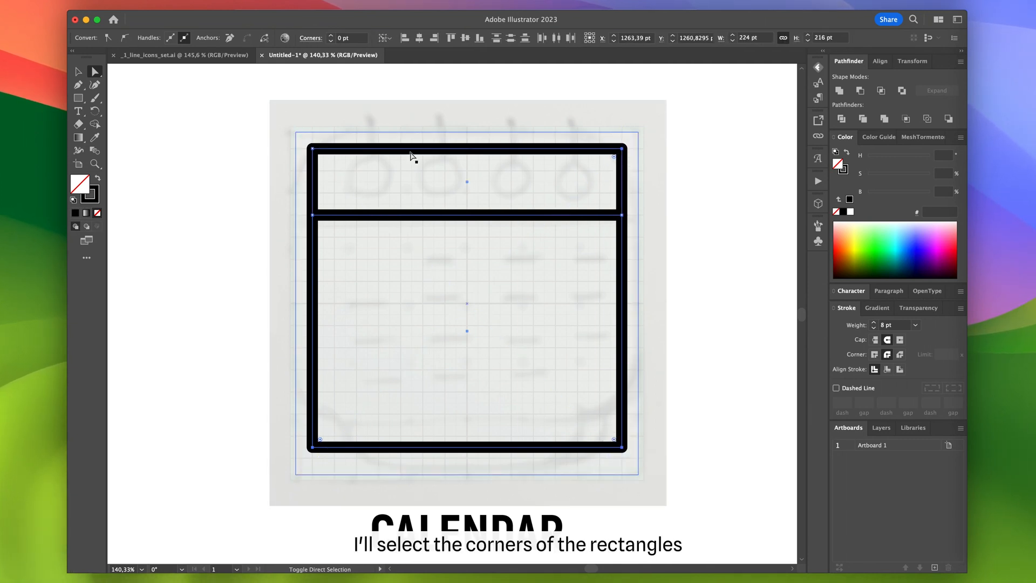
shift+click(313, 149)
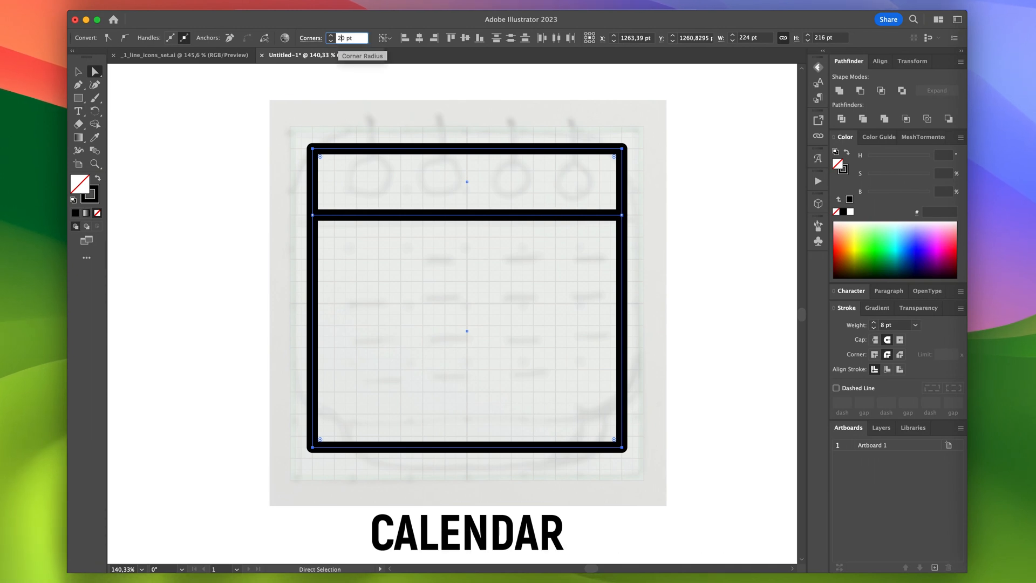
key(Return)
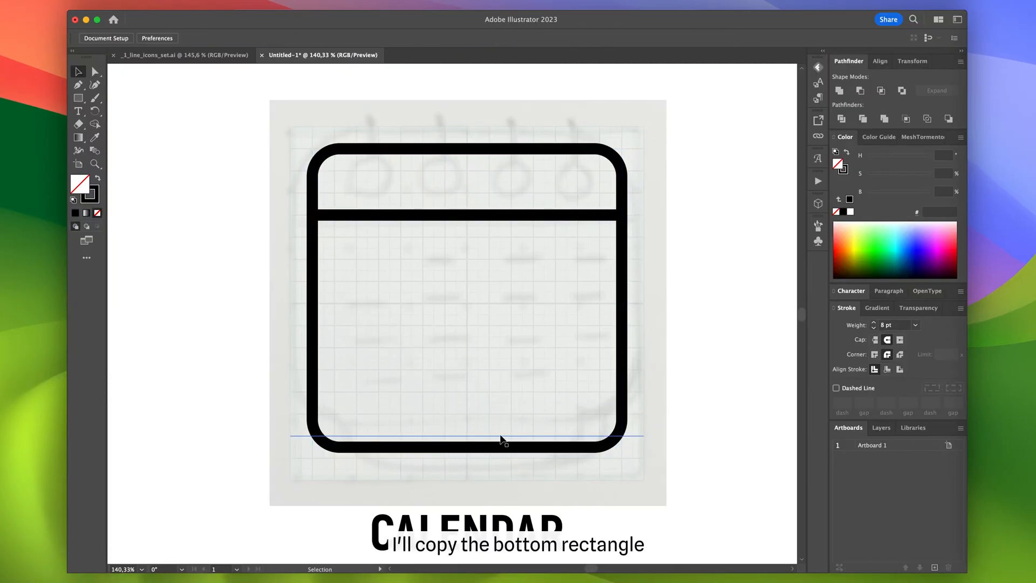
- Copy the body rectangle 20 pt lower and narrow the copy evenly from both sides to 192 pt wide
drag(493, 449, 493, 477)
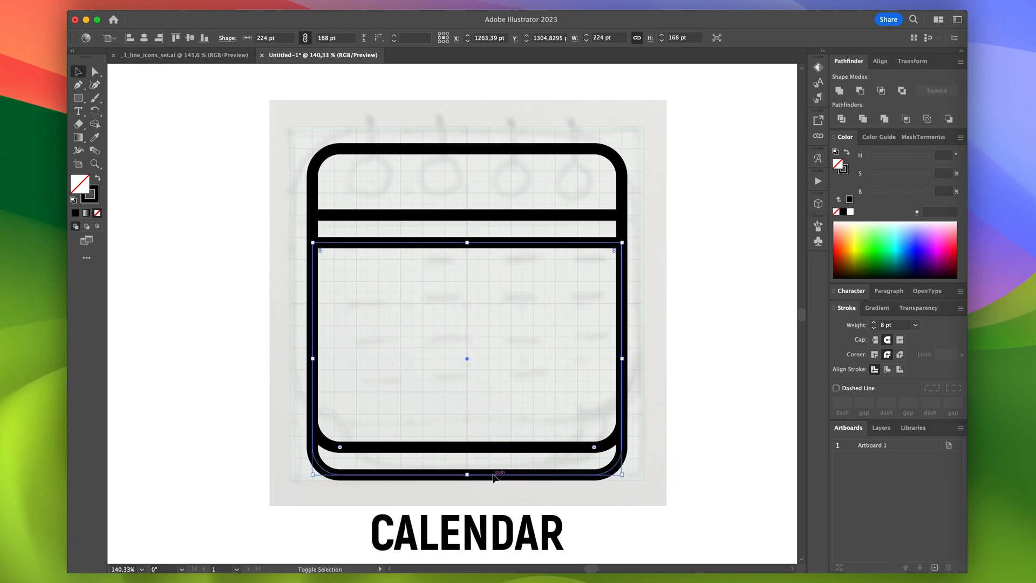
drag(314, 359, 335, 359)
drag(622, 359, 599, 354)
- Delete the two upper corner points of the narrowed copy, keeping only its rounded bottom part below the body
key(a)
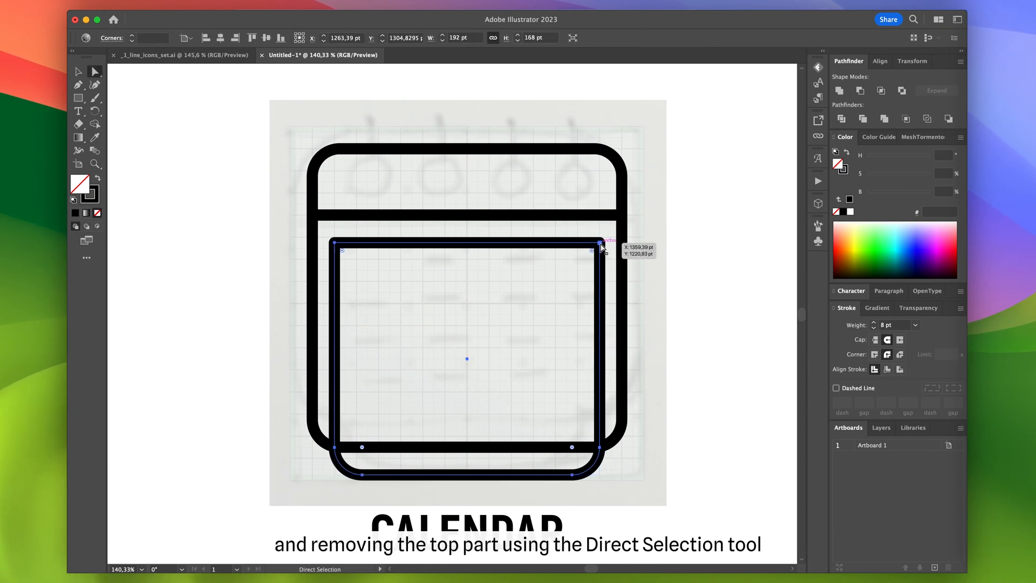
click(600, 242)
shift+click(335, 242)
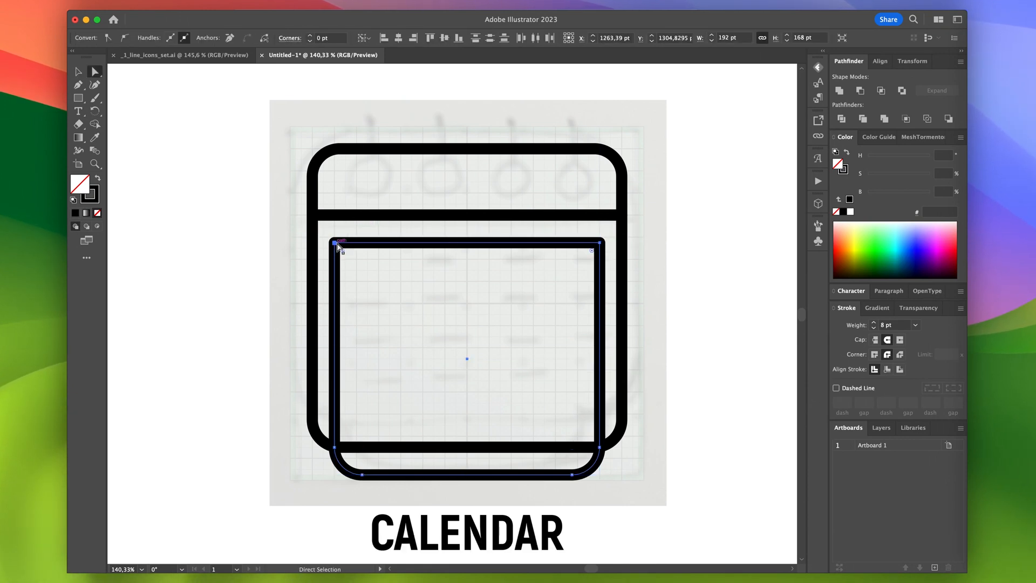
key(Delete)
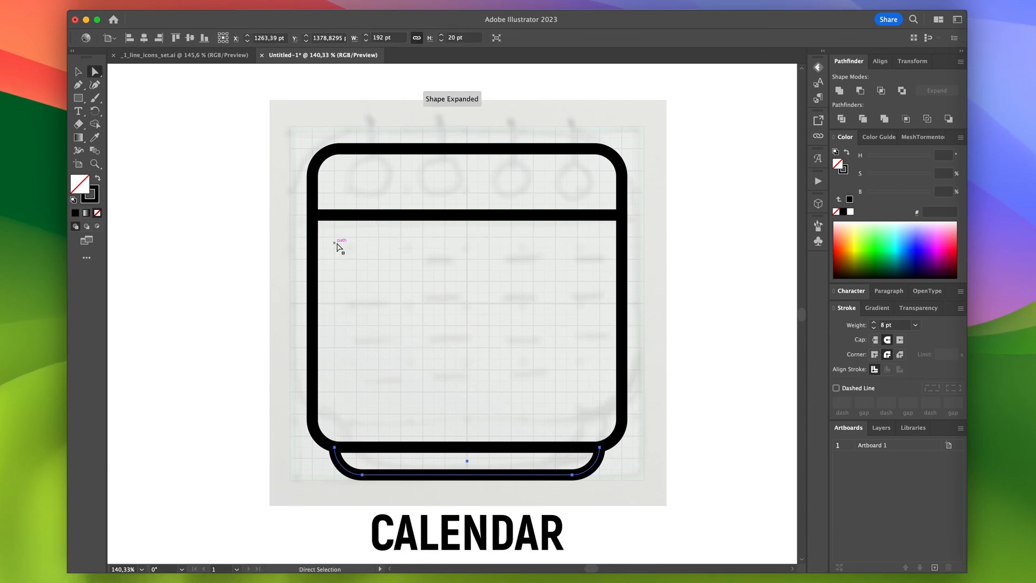
click(758, 415)
- Draw a 20 pt circle near the left end of the calendar header and duplicate it at the header's right end
key(l)
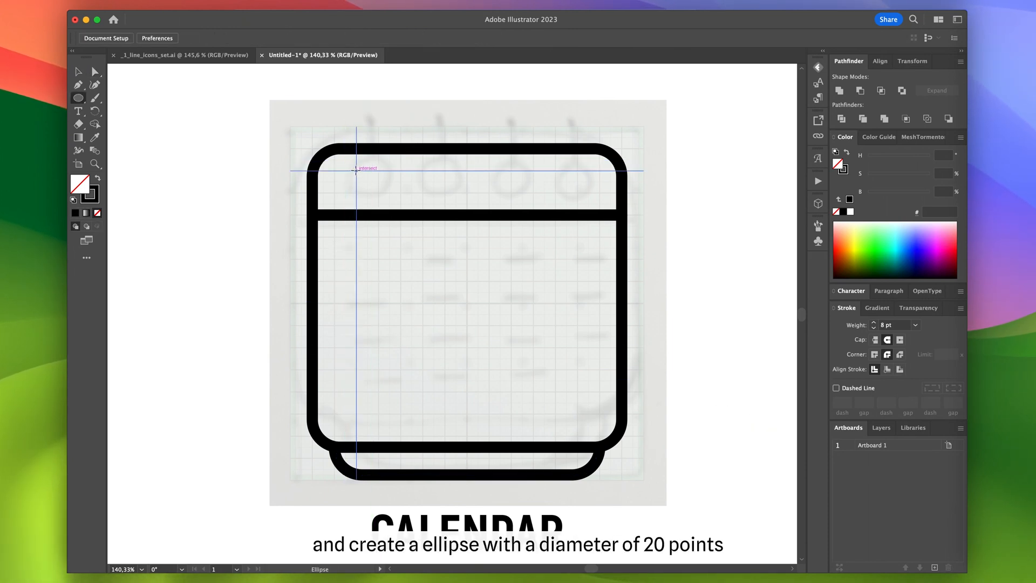
drag(355, 171, 380, 184)
key(v)
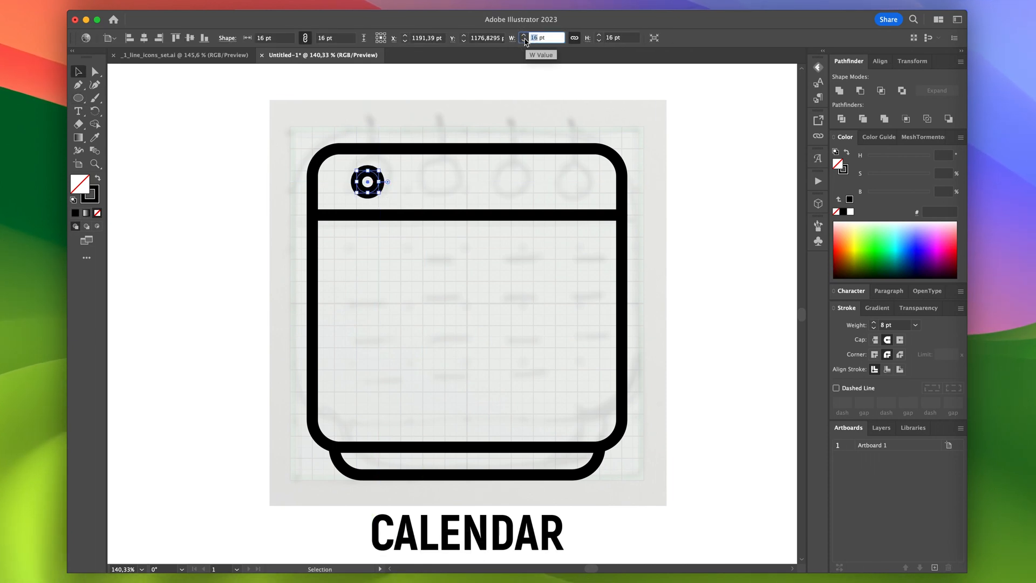
key(Return)
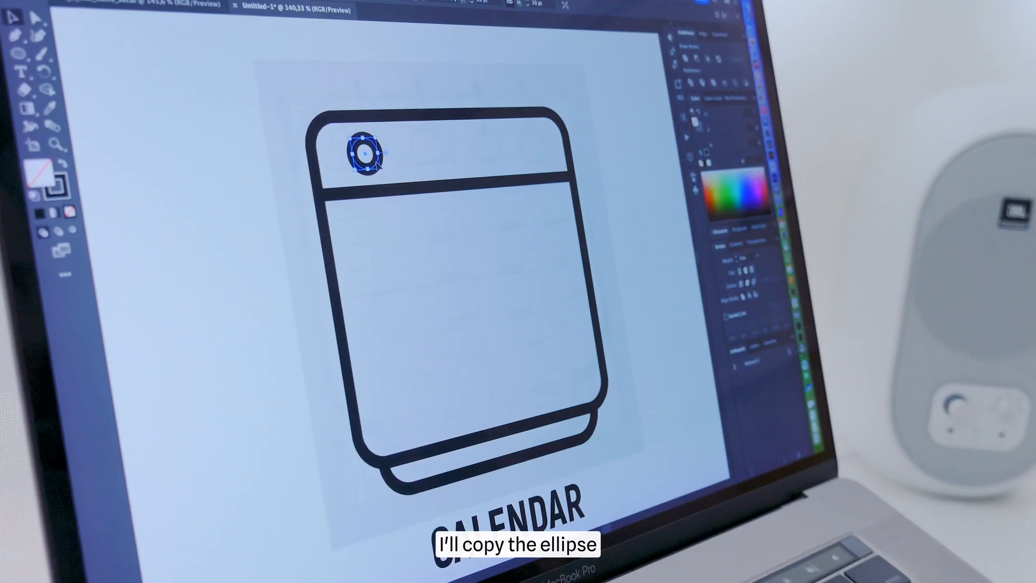
drag(378, 186, 543, 144)
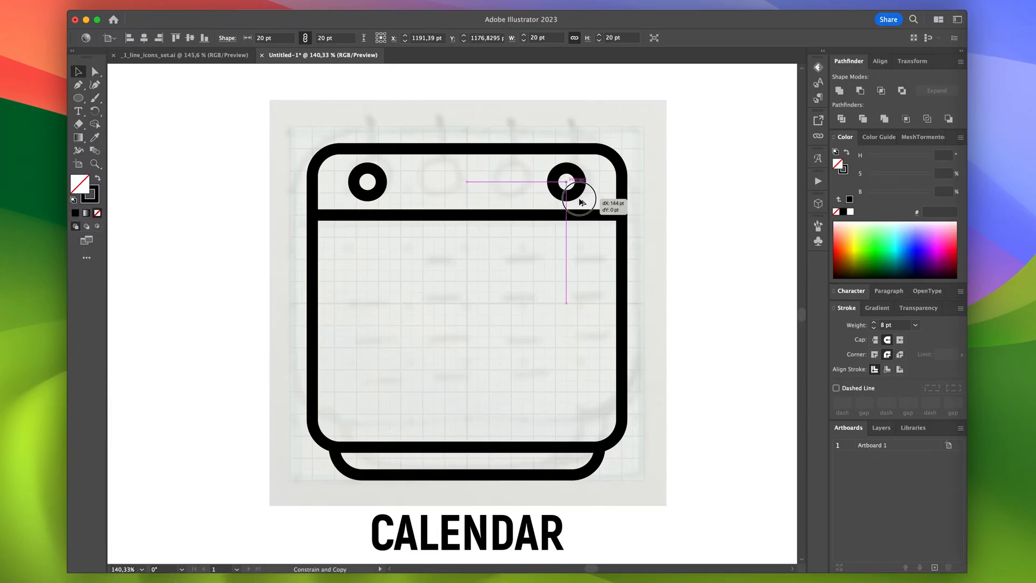
drag(581, 202, 581, 203)
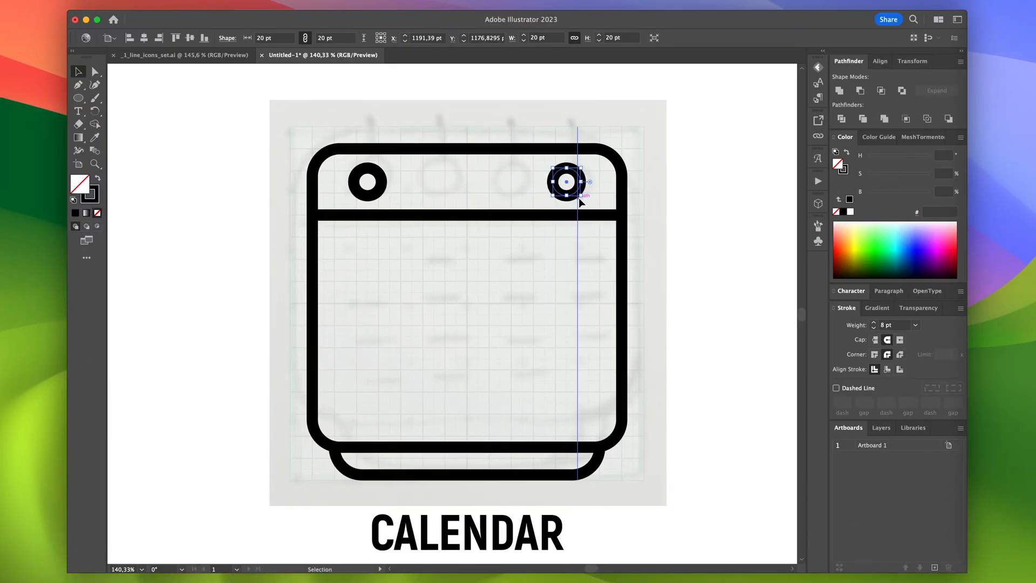
- Select both header circles and make a blend between them
shift+click(383, 184)
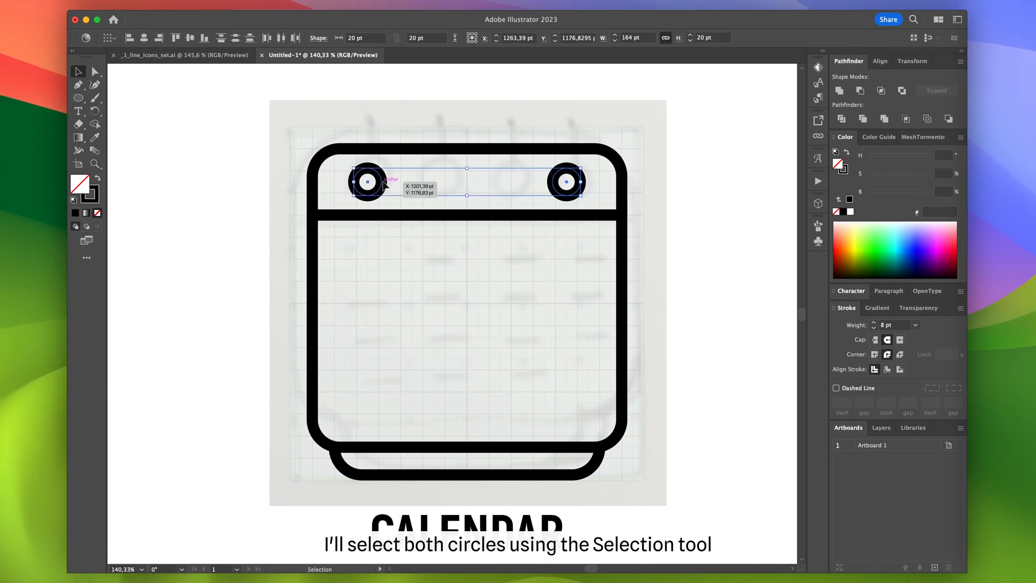
click(204, 5)
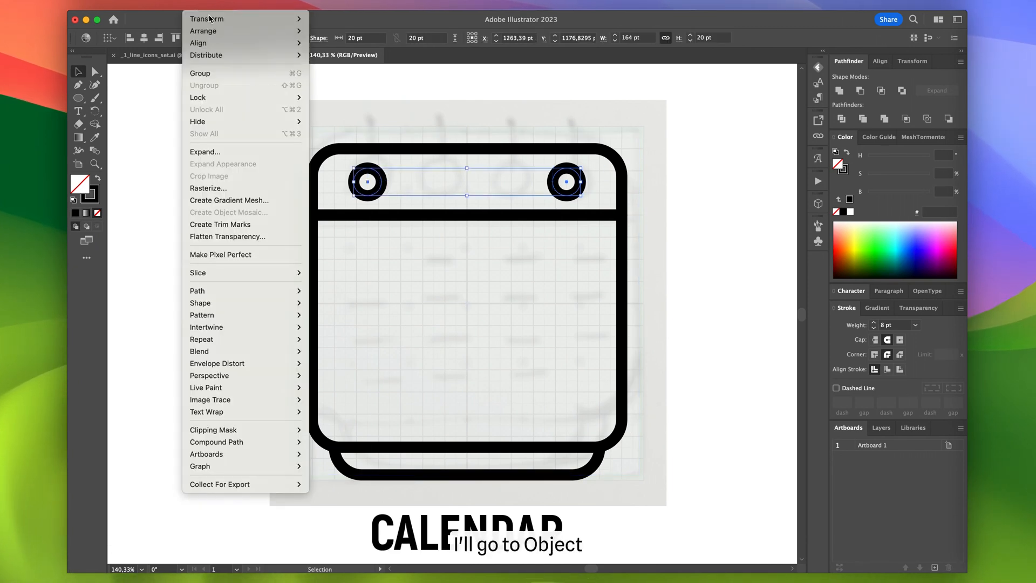
mouse_move(286, 351)
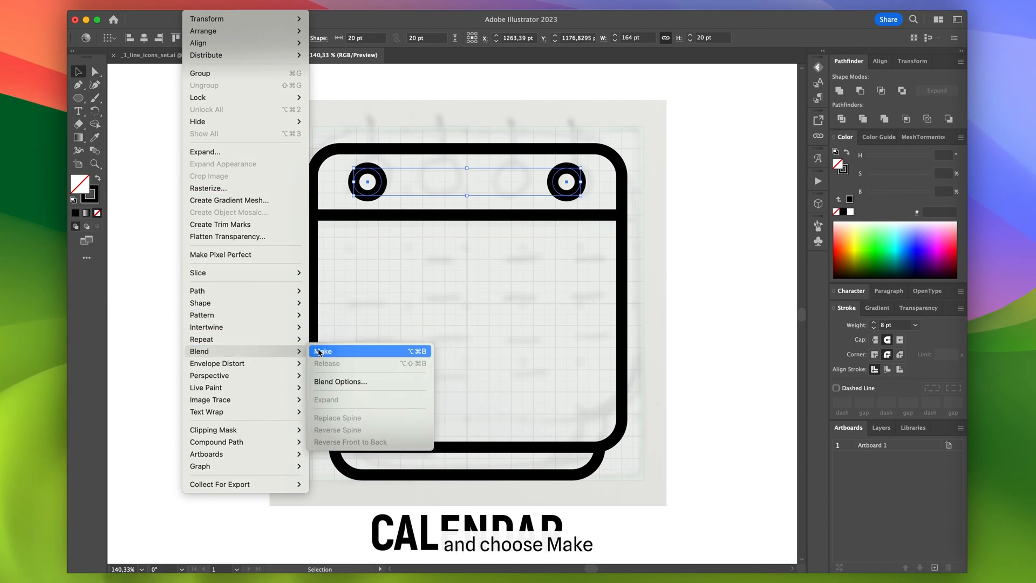
click(323, 351)
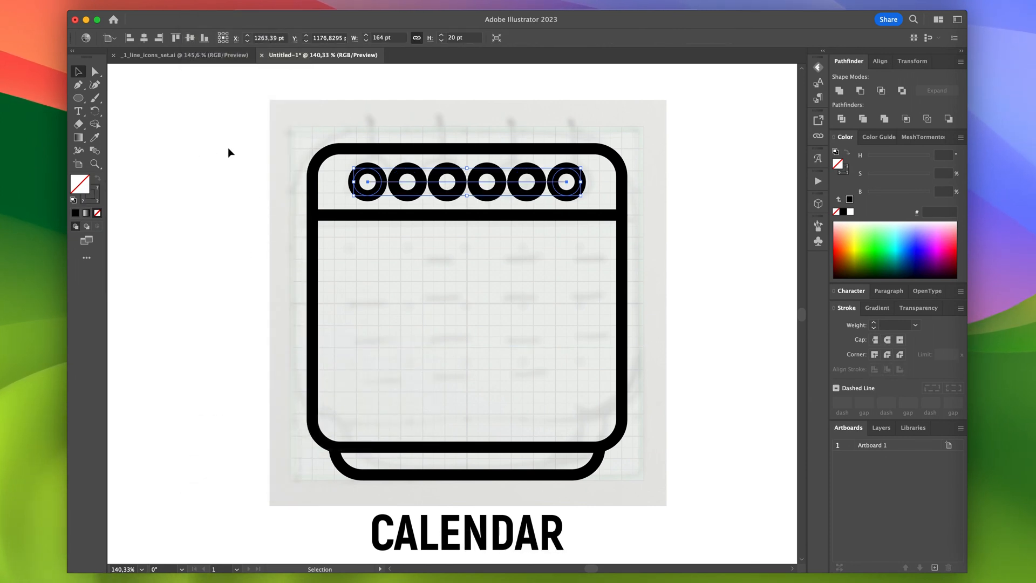
- Set the circle blend's spacing to Specified Steps with 2 steps, with the preview enabled
click(204, 4)
mouse_move(248, 352)
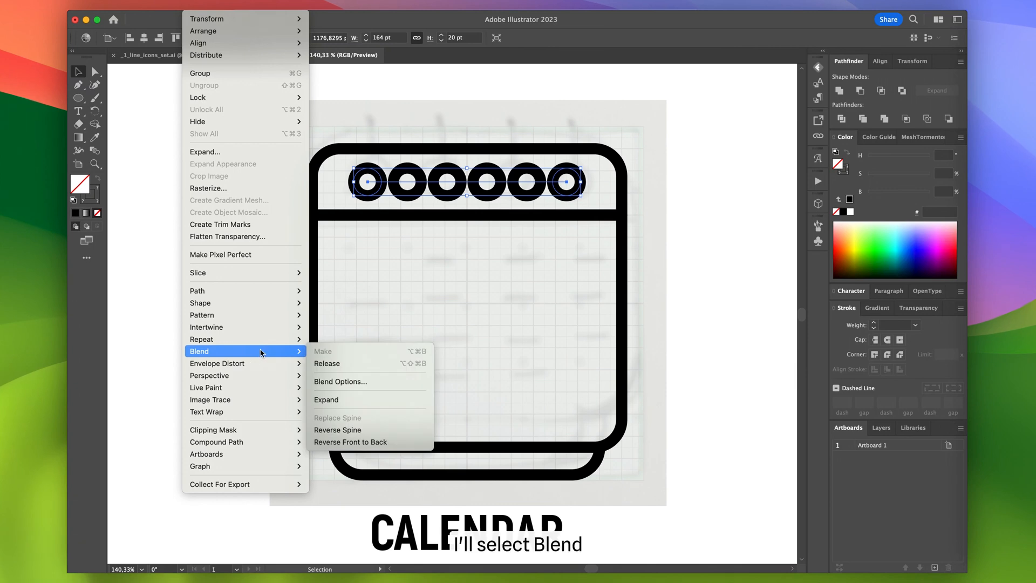
click(349, 381)
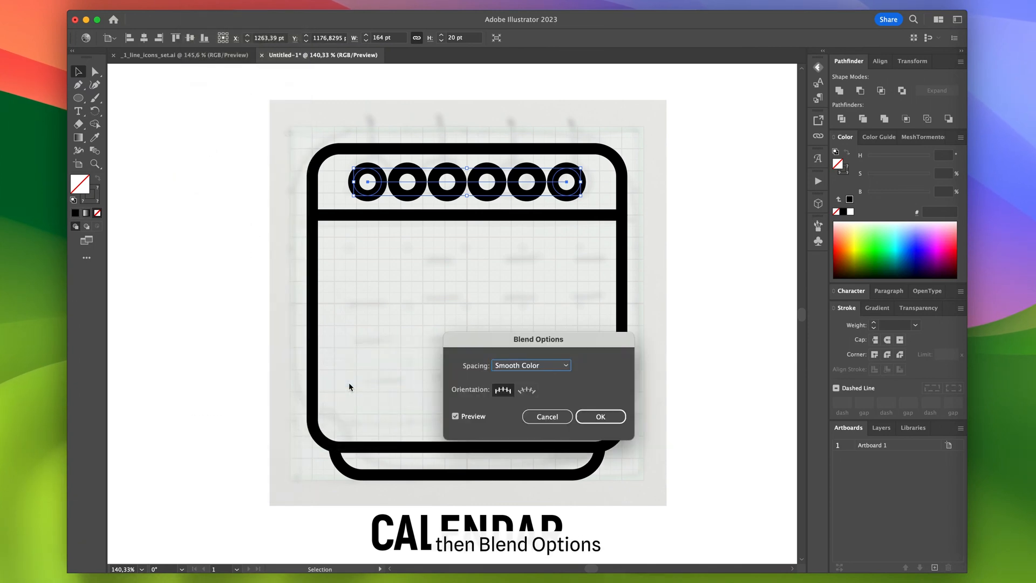
click(528, 367)
click(529, 390)
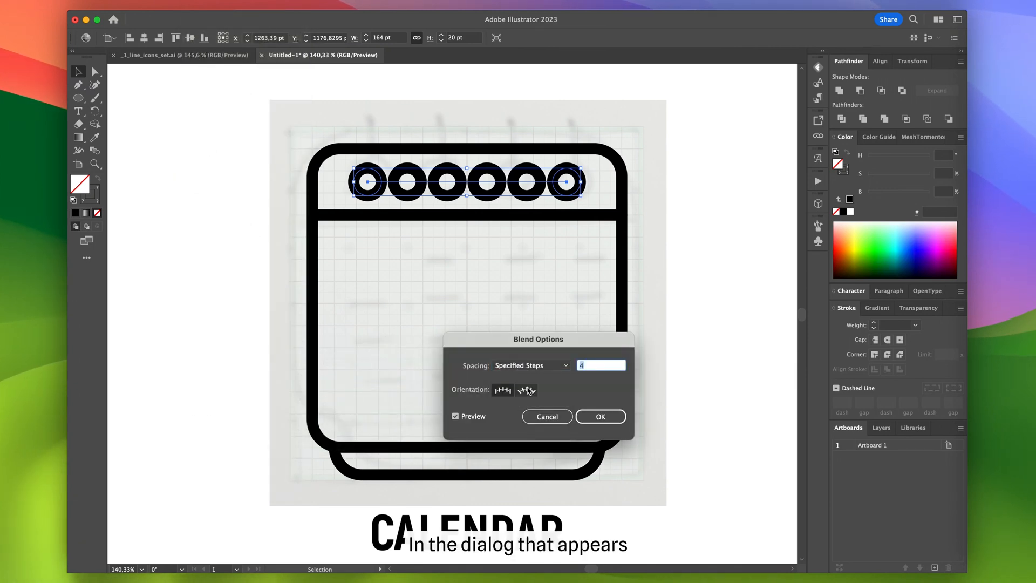
click(456, 416)
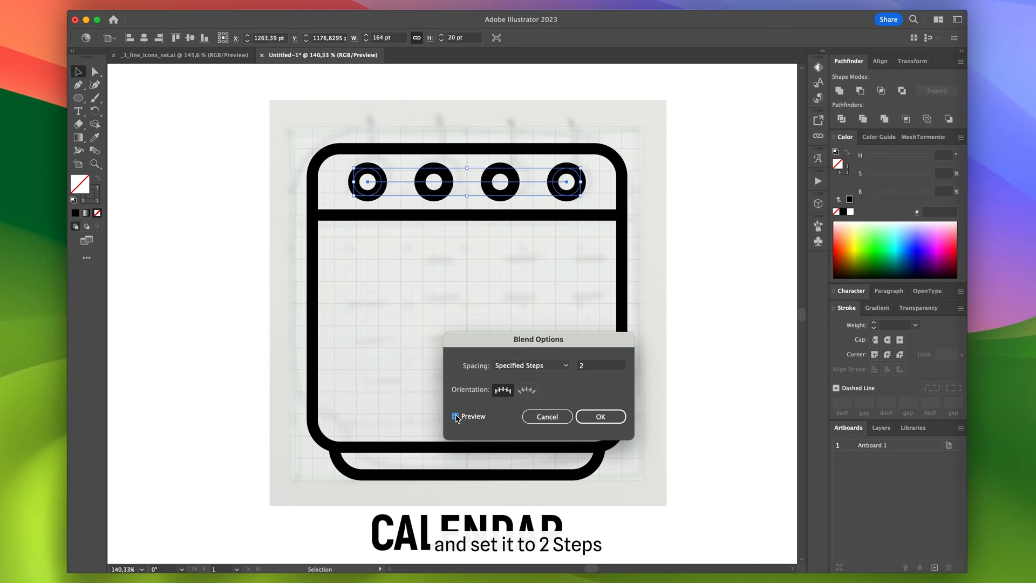
click(615, 420)
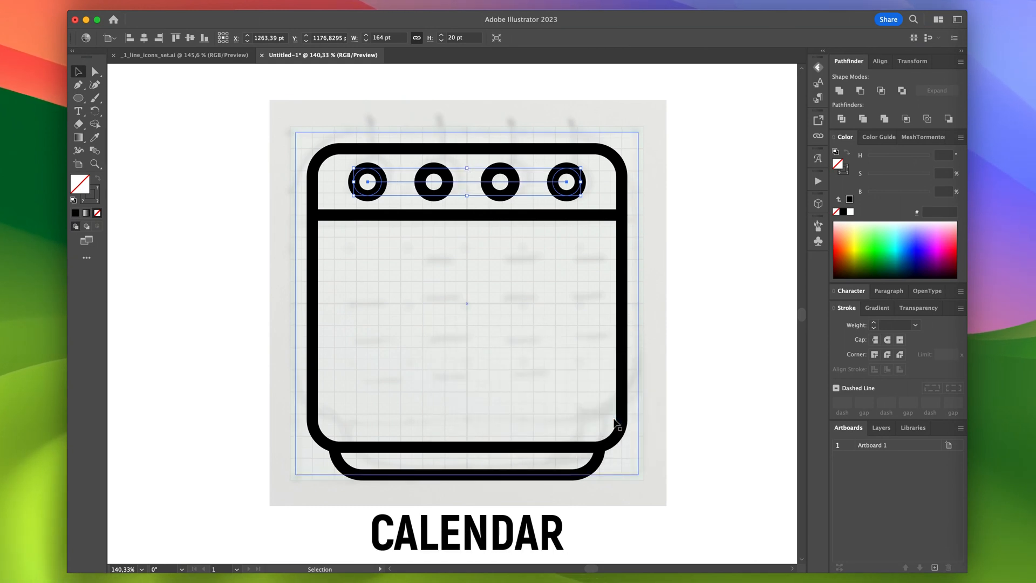
- Expand the circle blend into separate shapes with the Object, Fill and Stroke options enabled
click(201, 7)
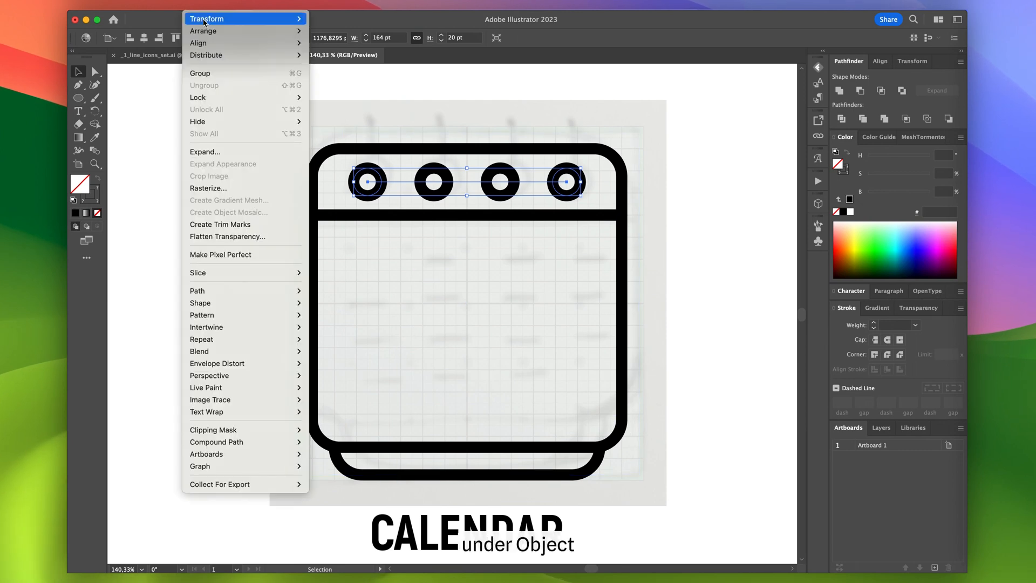
click(216, 152)
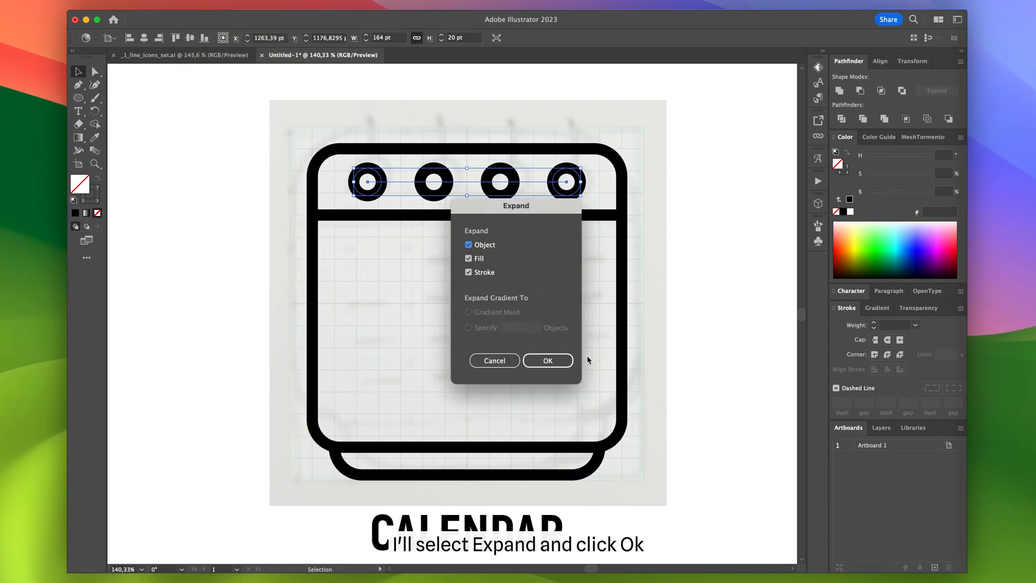
click(566, 362)
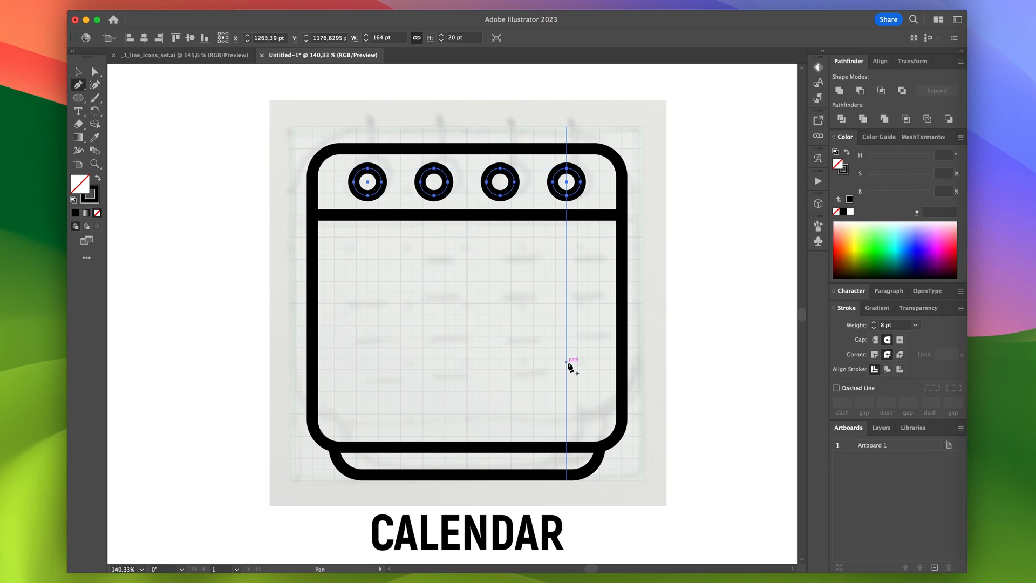
- Draw a vertical line with the Pen tool from above the header down to the top of the leftmost circle
key(p)
click(368, 132)
click(368, 167)
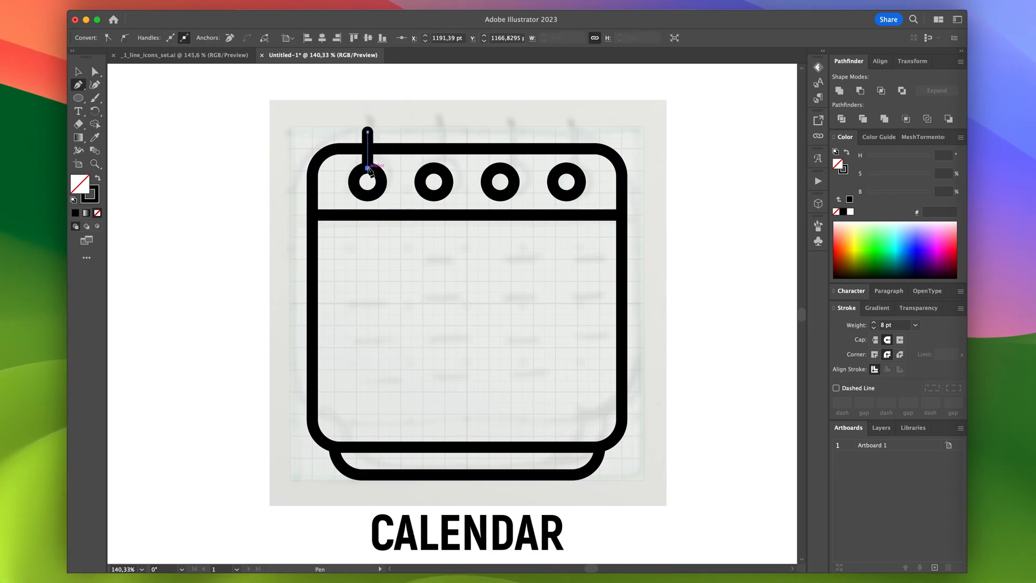
- Copy the vertical ring line above each of the other three header circles
click(249, 175)
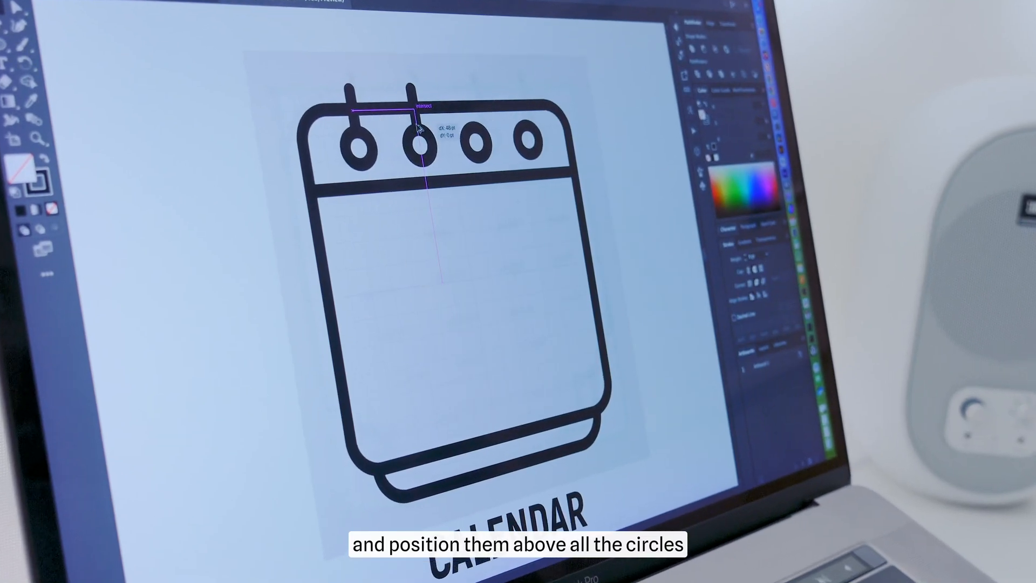
drag(415, 124, 531, 101)
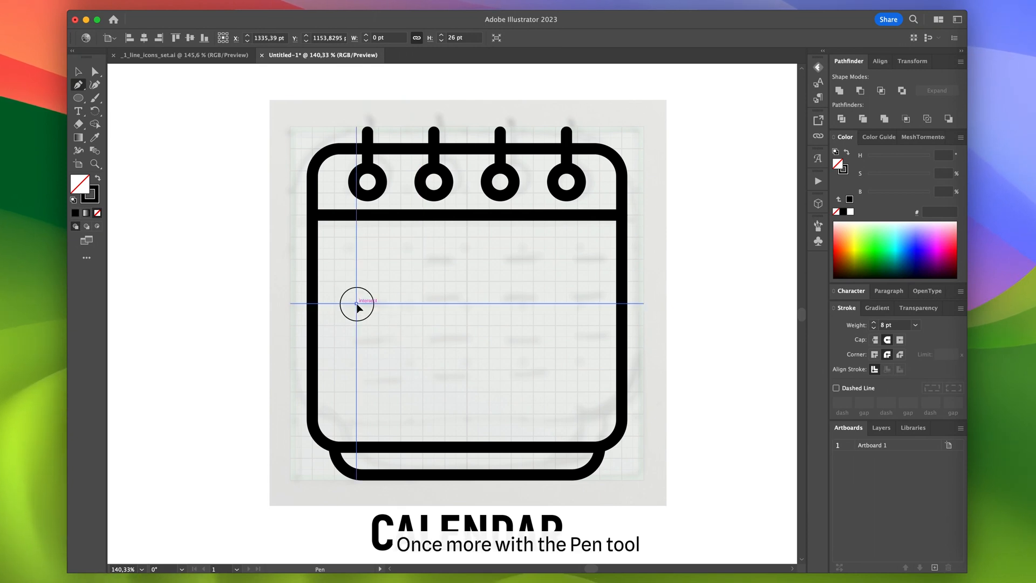
- Draw a 16 pt horizontal line in the body below the first circle and copy it under the other three circles
click(356, 303)
click(379, 303)
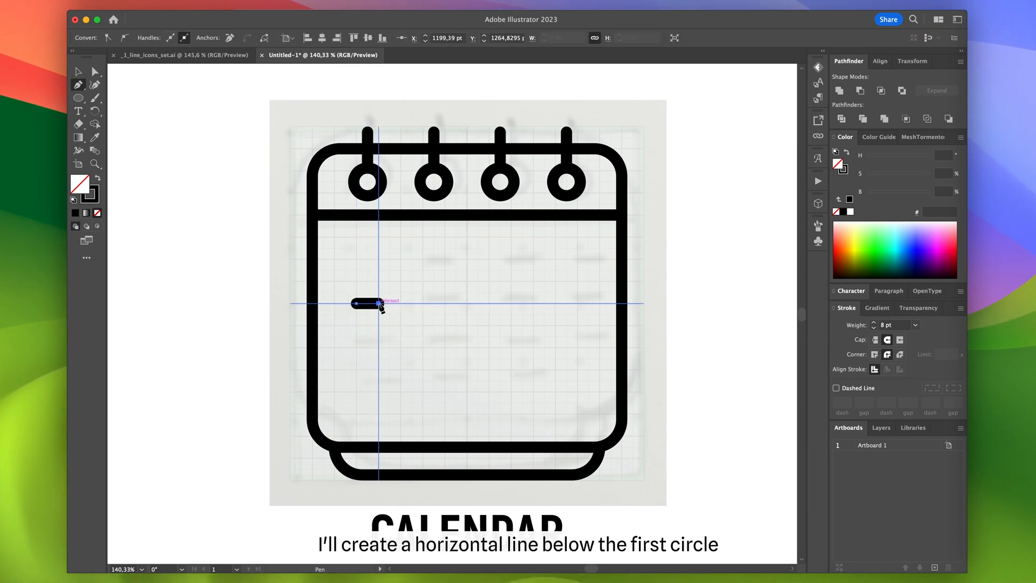
key(v)
click(258, 321)
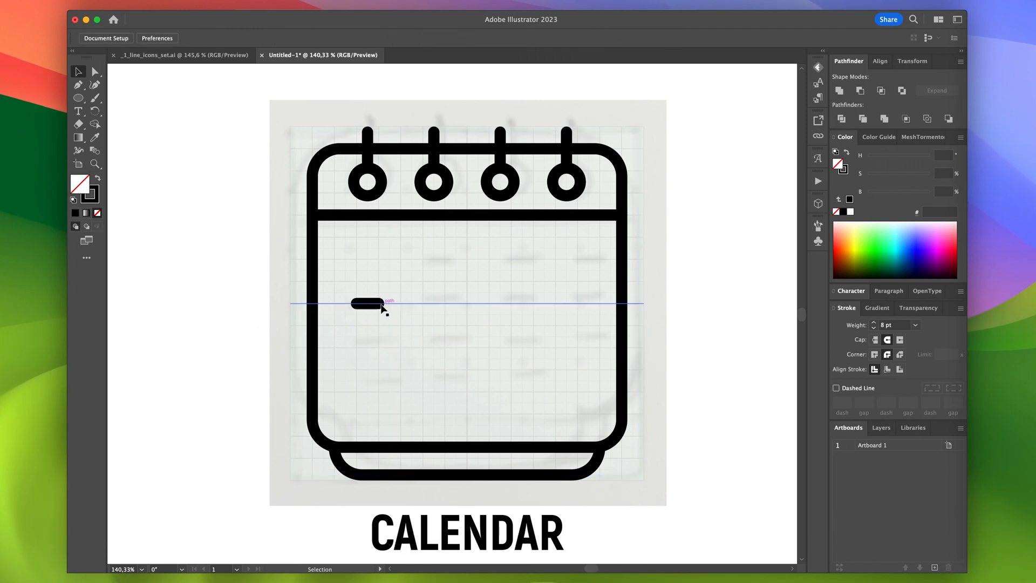
drag(377, 306, 571, 314)
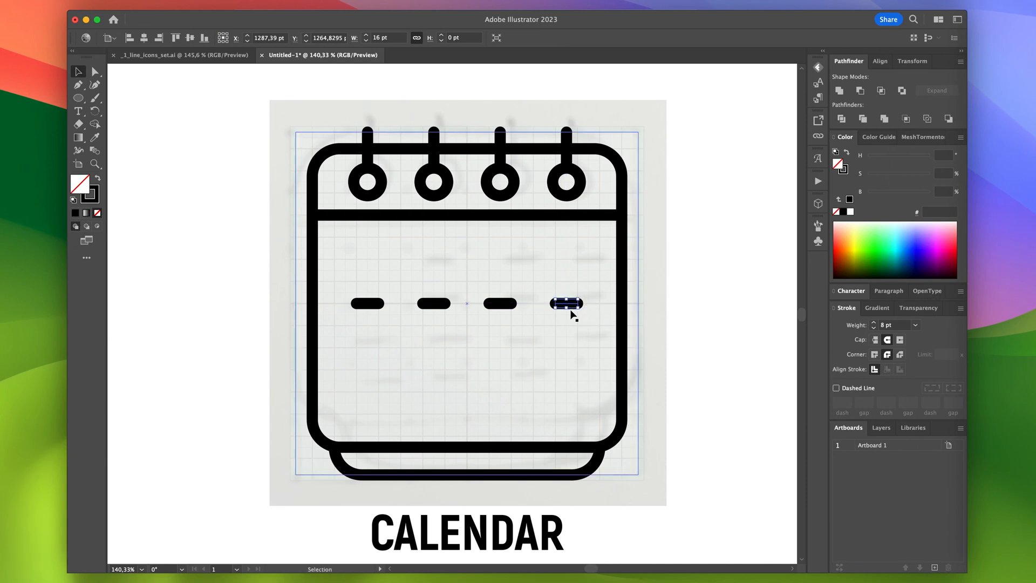
- Copy the row of four dashes once above and twice below with even spacing to form four rows of day marks
shift+click(500, 303)
shift+click(433, 304)
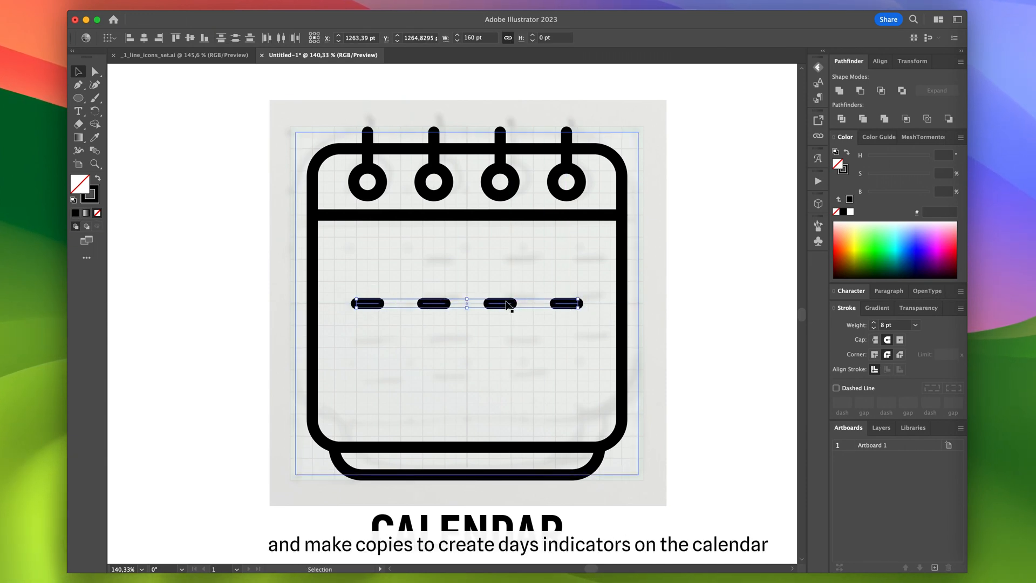
drag(506, 305, 508, 260)
drag(507, 260, 518, 369)
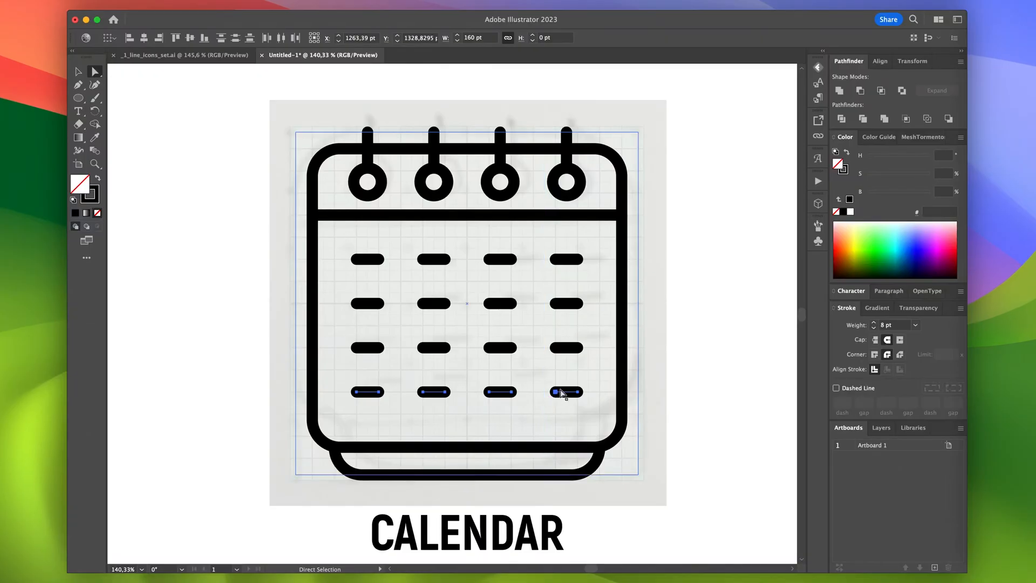
- Delete the last dash of the bottom row and the first dash of the top row
click(566, 392)
key(Delete)
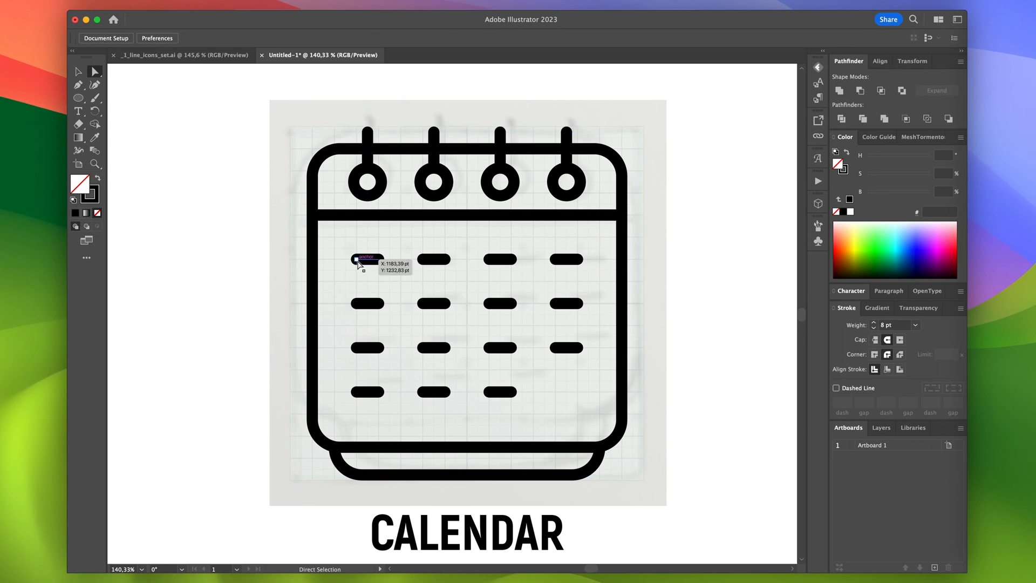
click(356, 260)
key(Delete)
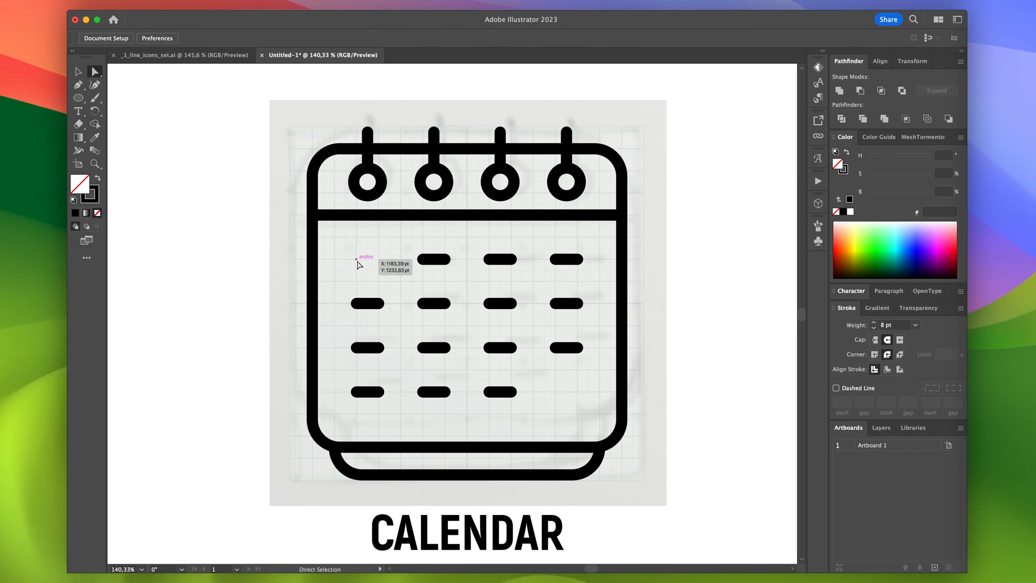
- Delete the background sketch and the modular grid behind the calendar icon
click(271, 290)
key(Delete)
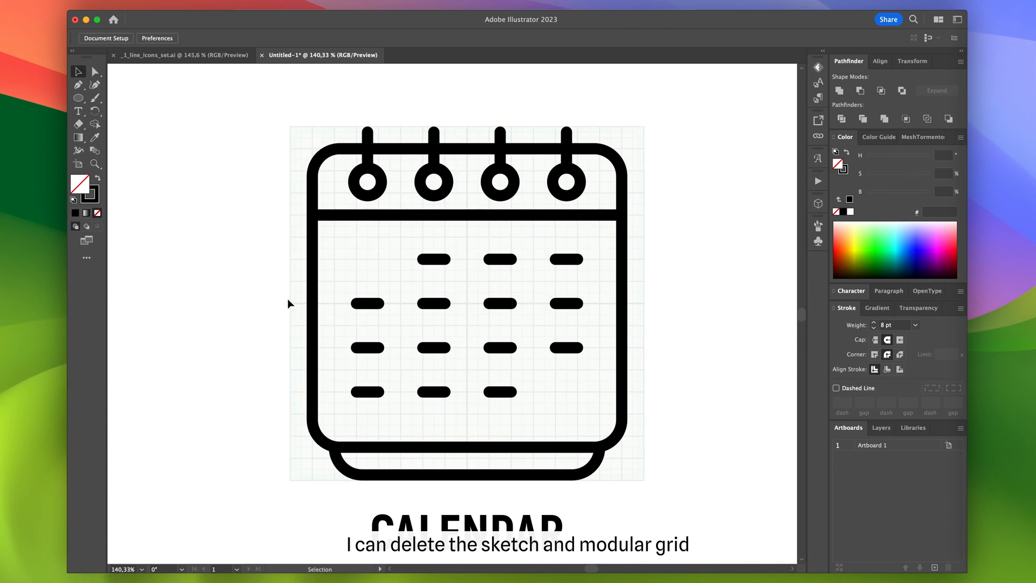
click(289, 302)
key(Delete)
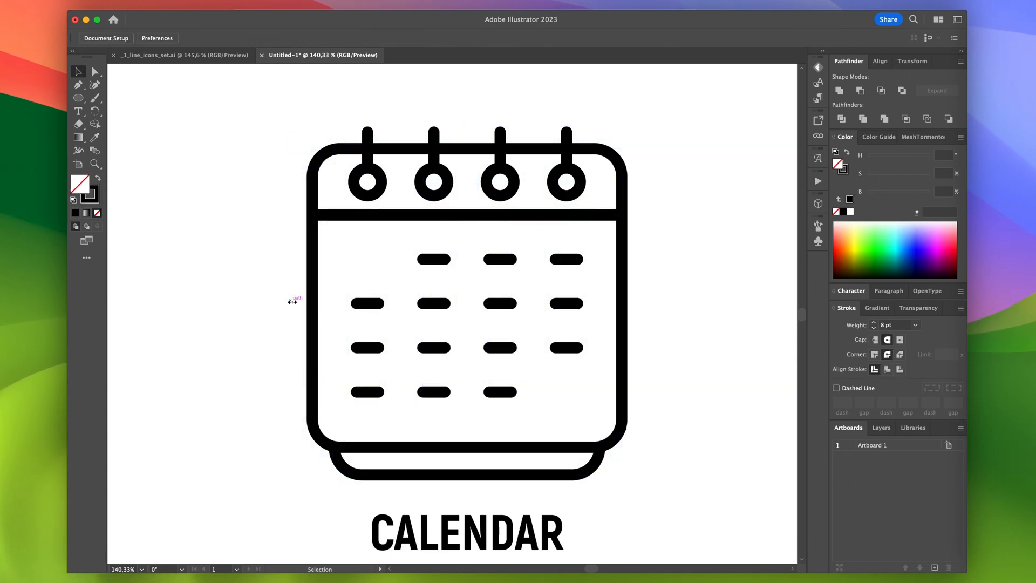
- Create a circle 400 pt wide and 400 pt high with the Ellipse tool beside the calendar icon
scroll(291, 302, down, 4)
scroll(291, 302, left, 3)
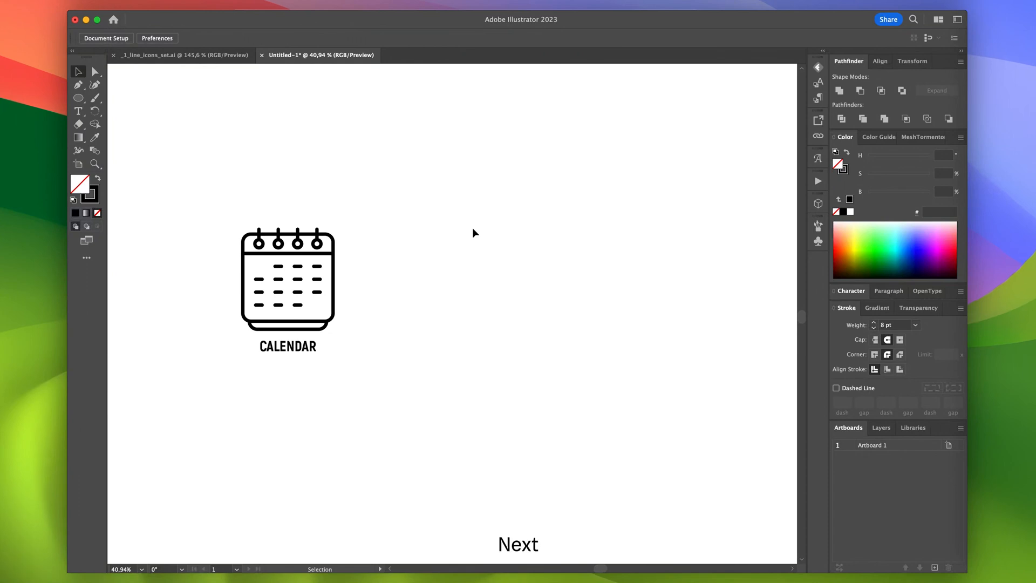
click(514, 244)
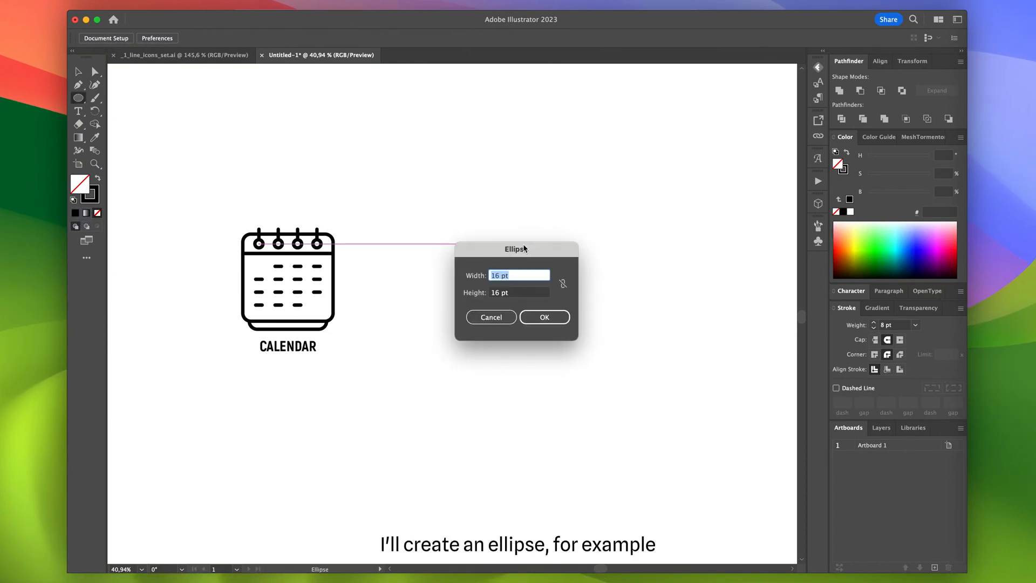
text(400)
key(Tab)
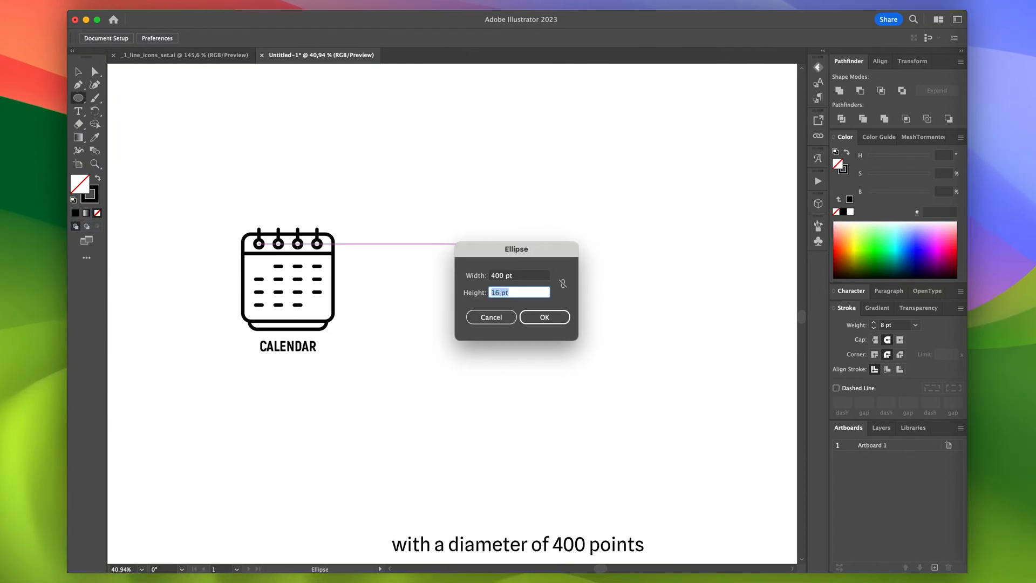
text(4)
key(Return)
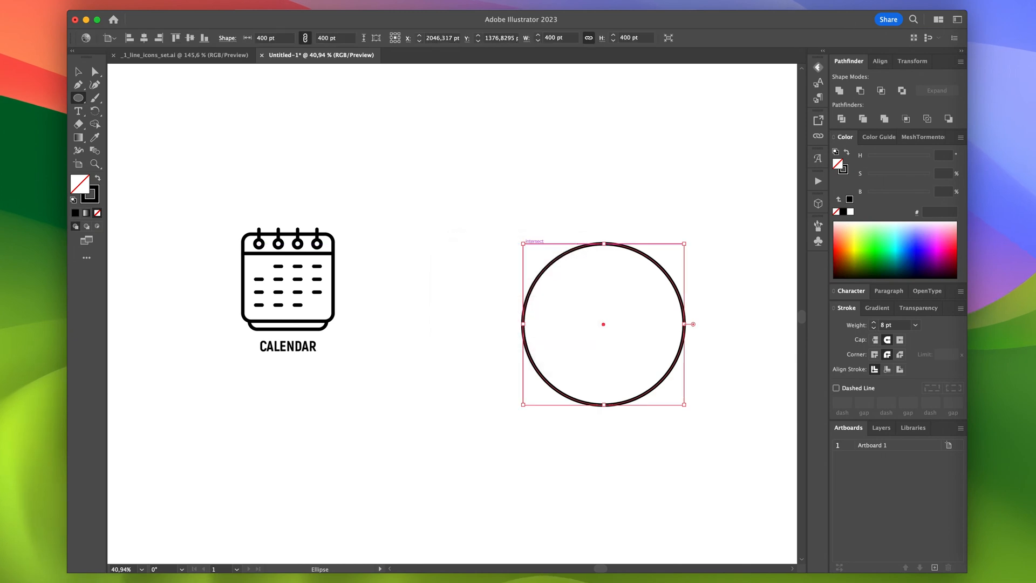
- Remove the circle's stroke and fill it with a linear gradient from light blue to magenta e200fa
key(v)
click(847, 170)
click(836, 212)
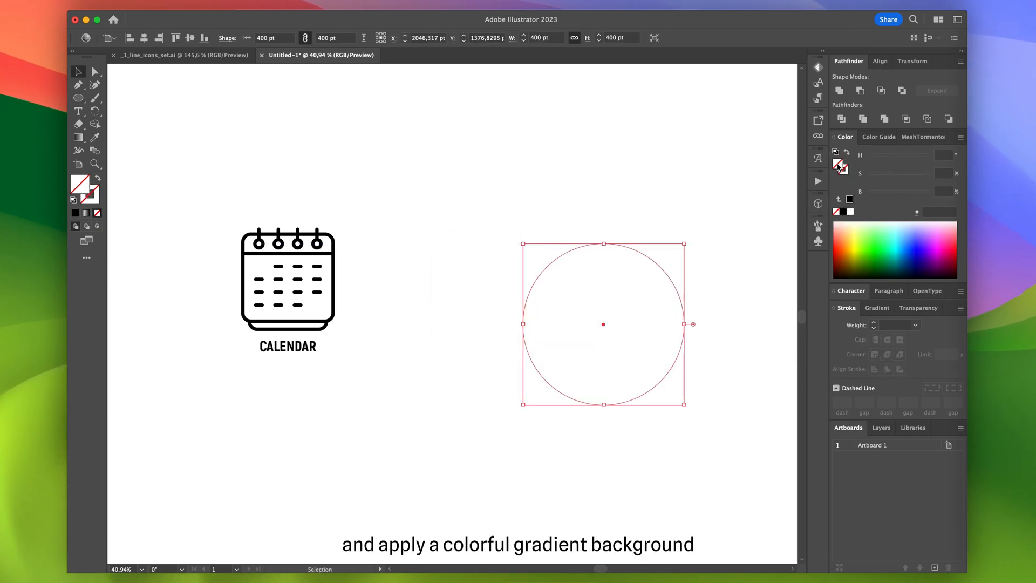
click(877, 308)
click(840, 328)
click(838, 411)
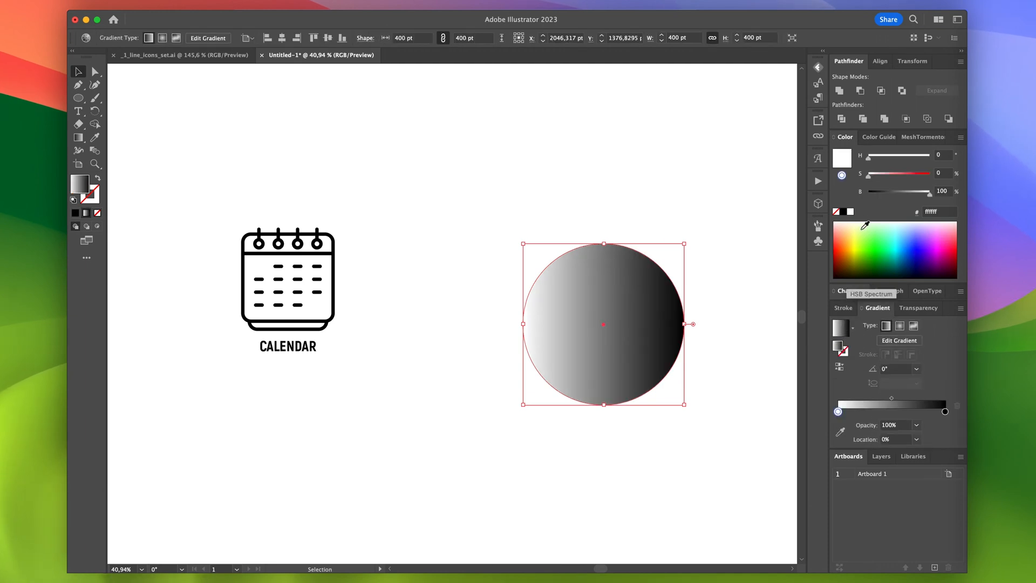
click(909, 226)
click(945, 412)
click(938, 245)
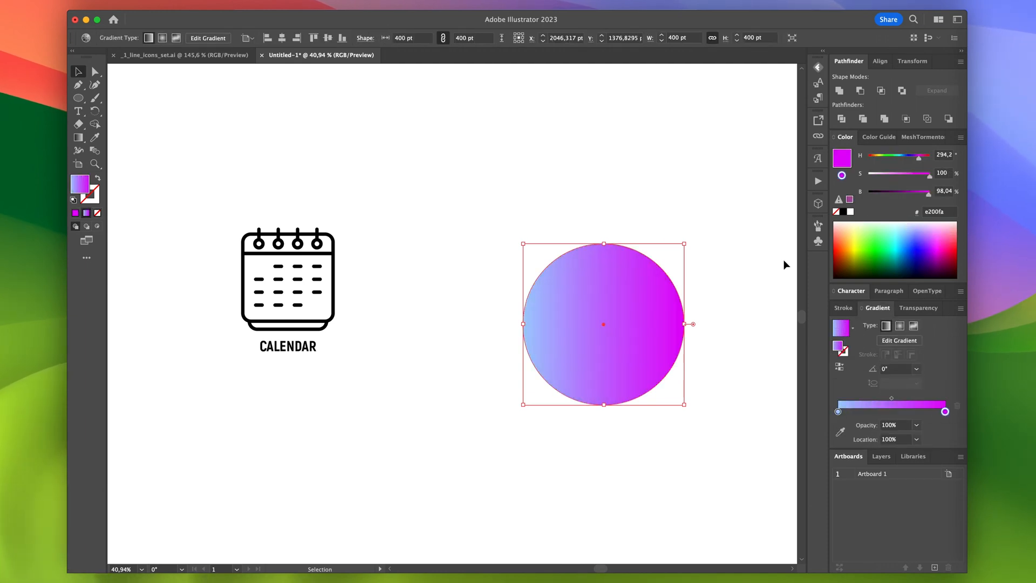
- Angle the circle's gradient diagonally at 45° from its lower-left to its upper-right edge
key(g)
drag(548, 388, 651, 271)
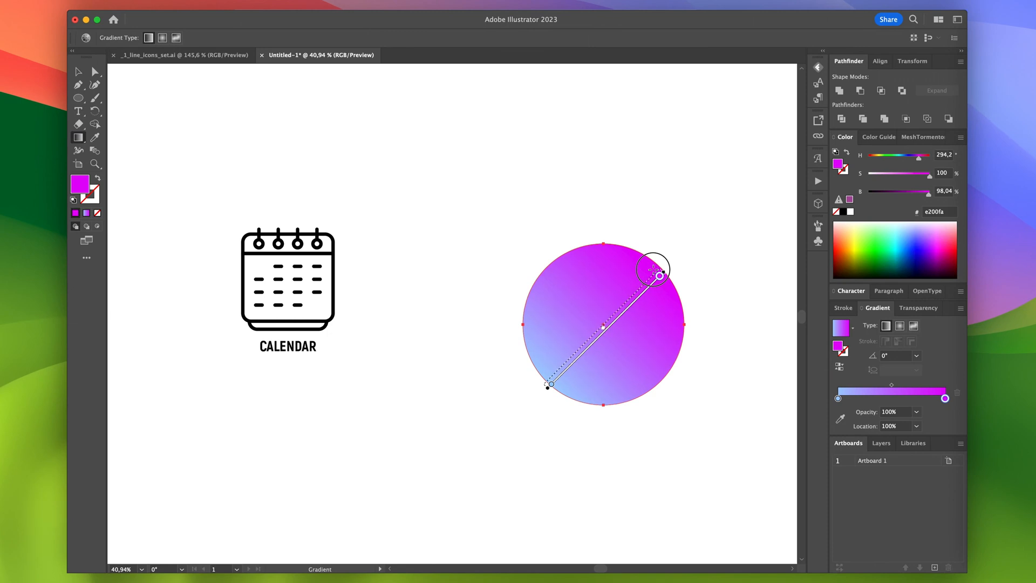
key(v)
click(718, 236)
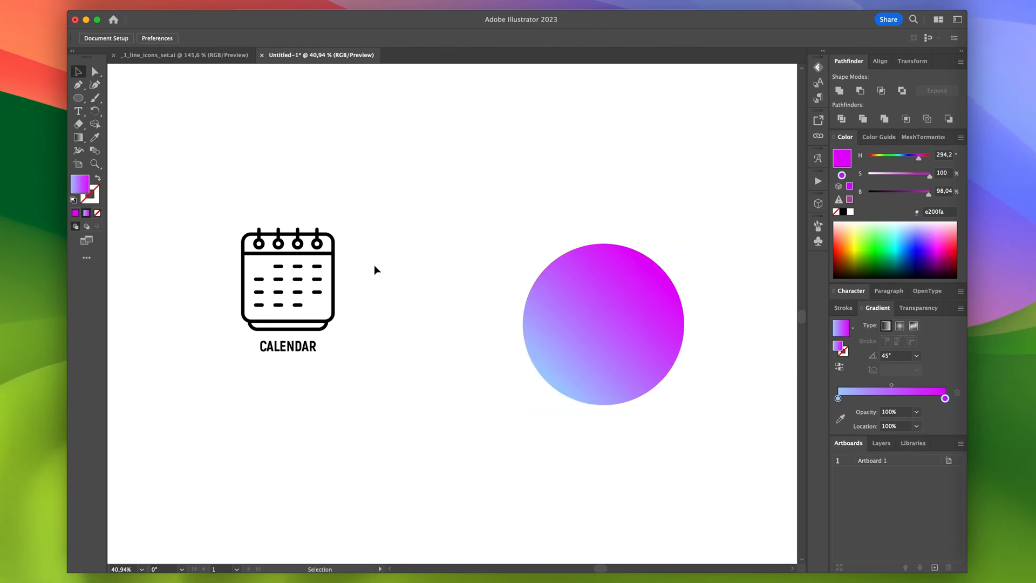
- Copy the calendar icon without its label next to the circle and expand the copy into united shapes
drag(357, 208, 439, 294)
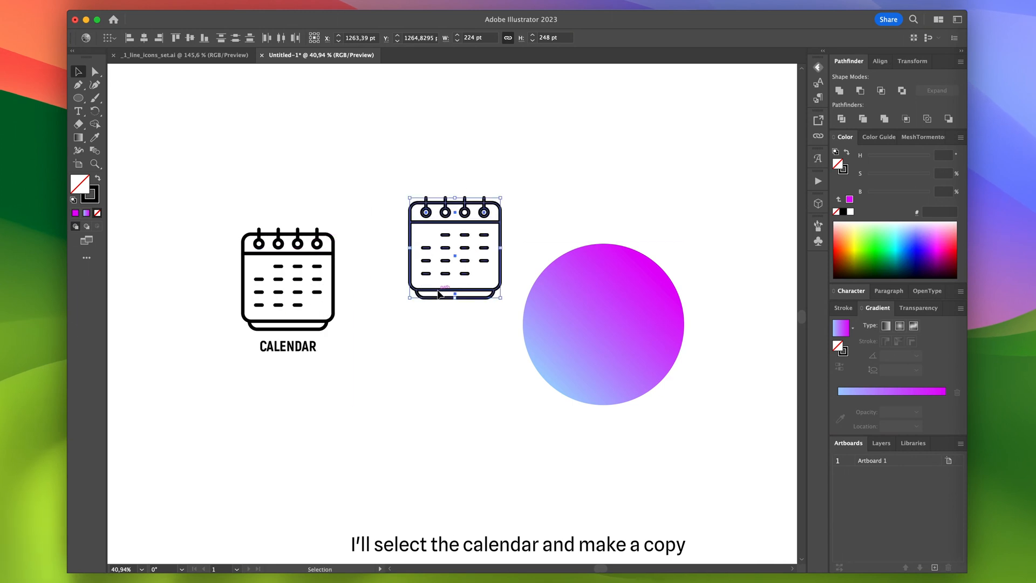
click(200, 5)
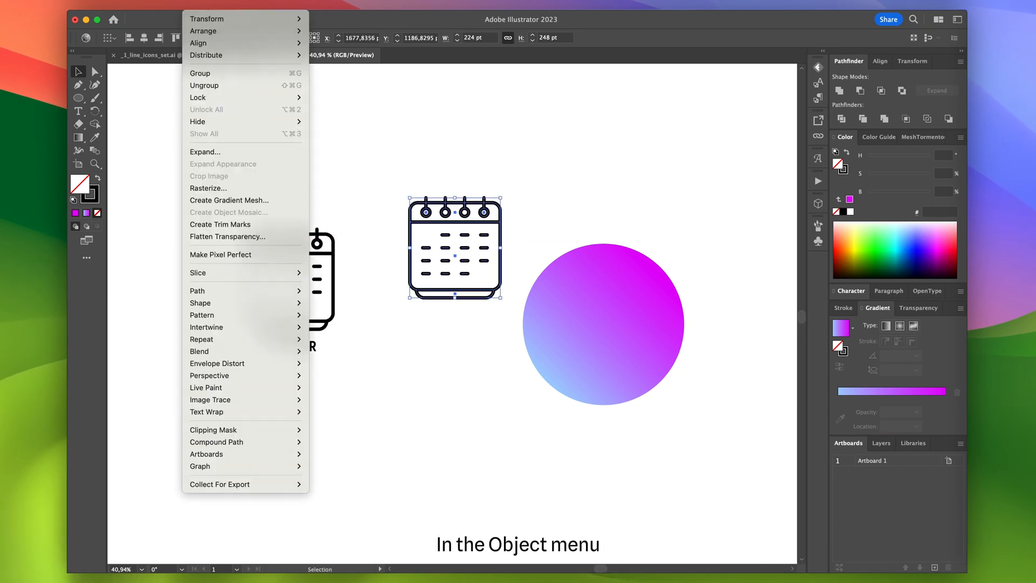
click(243, 153)
click(548, 360)
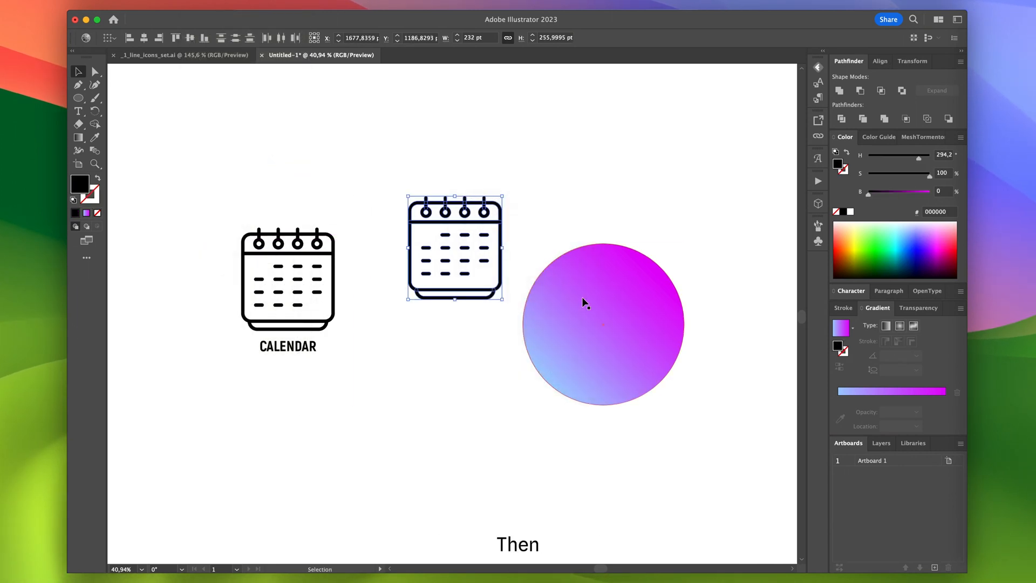
- Colour the expanded calendar copy white and move it onto the centre of the gradient circle
click(851, 212)
drag(487, 266, 636, 343)
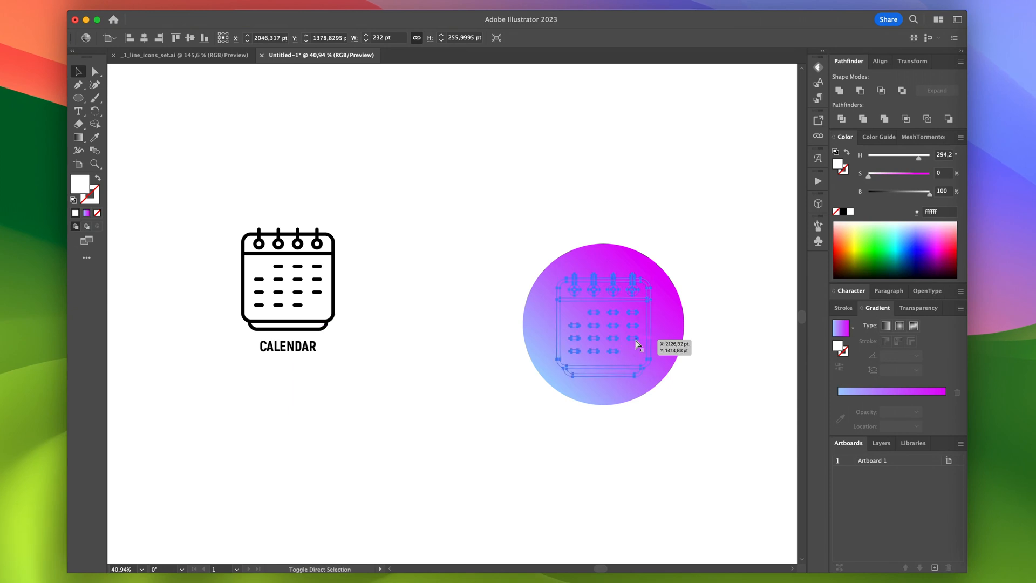
click(704, 267)
- Move the gradient circle's layer, Layer 2, below Layer 1
click(670, 302)
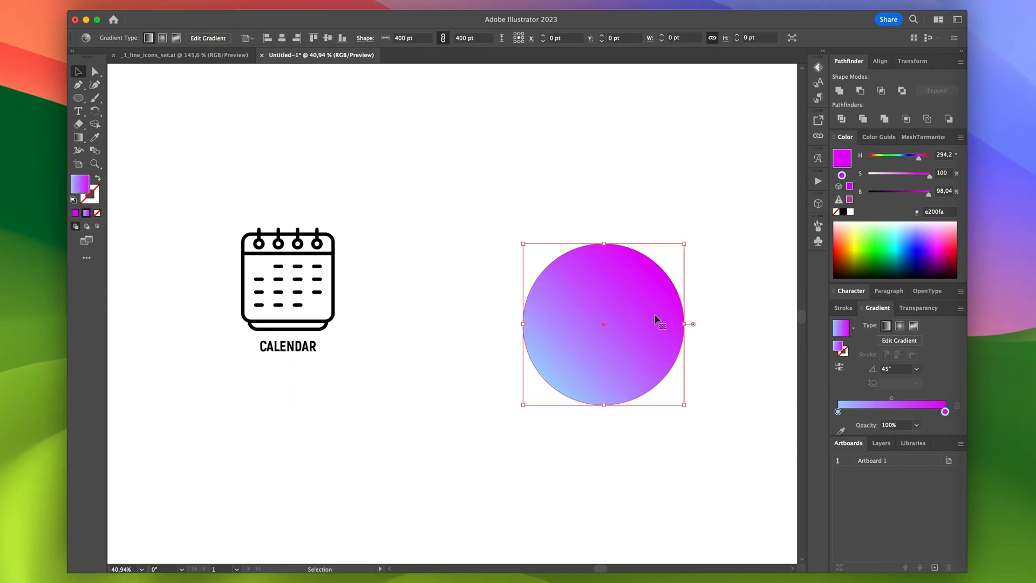
click(881, 457)
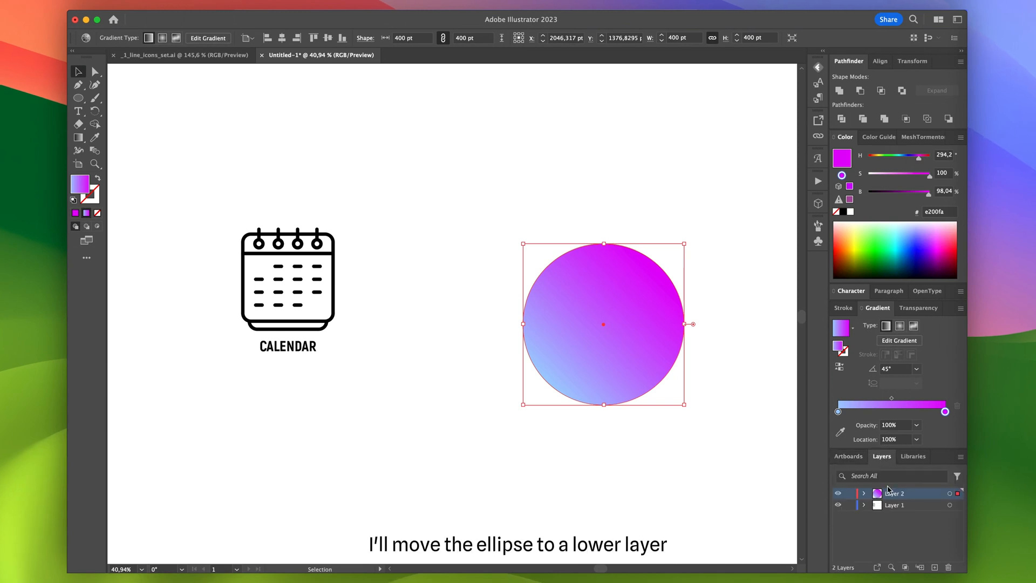
drag(892, 498, 891, 521)
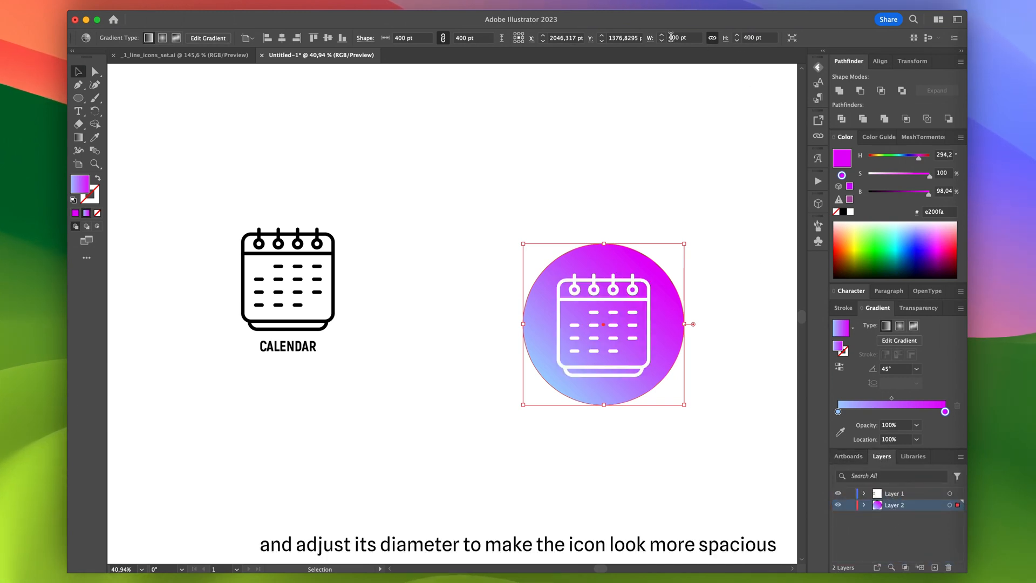
- Set the gradient circle's diameter to 500 pt and deselect it
key(Return)
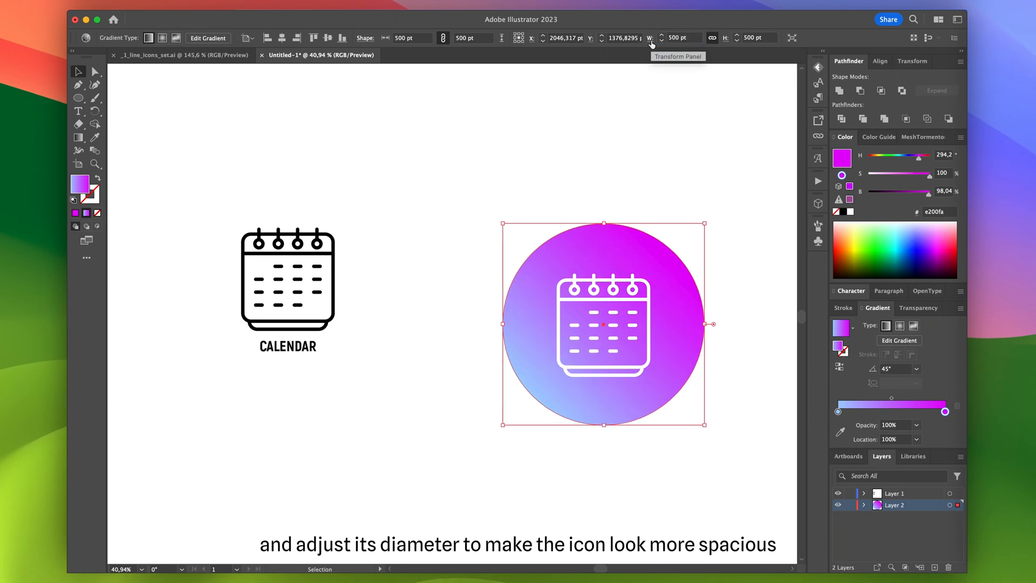
click(639, 136)
scroll(638, 135, right, 3)
scroll(637, 137, up, 3)
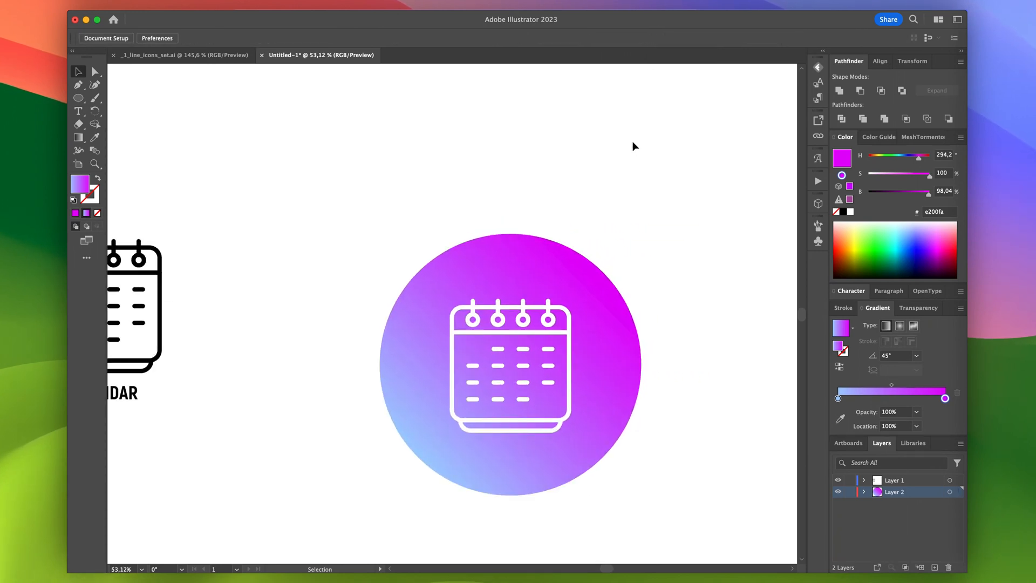
- Place the CALENDAR label, enlarged, centred below the gradient circle
scroll(633, 141, down, 3)
scroll(635, 145, down, 3)
drag(243, 280, 572, 387)
scroll(642, 401, up, 5)
- Recolor the circle's gradient with Recolor Artwork, changing light blue to cyan and magenta to violet a700f5
click(569, 315)
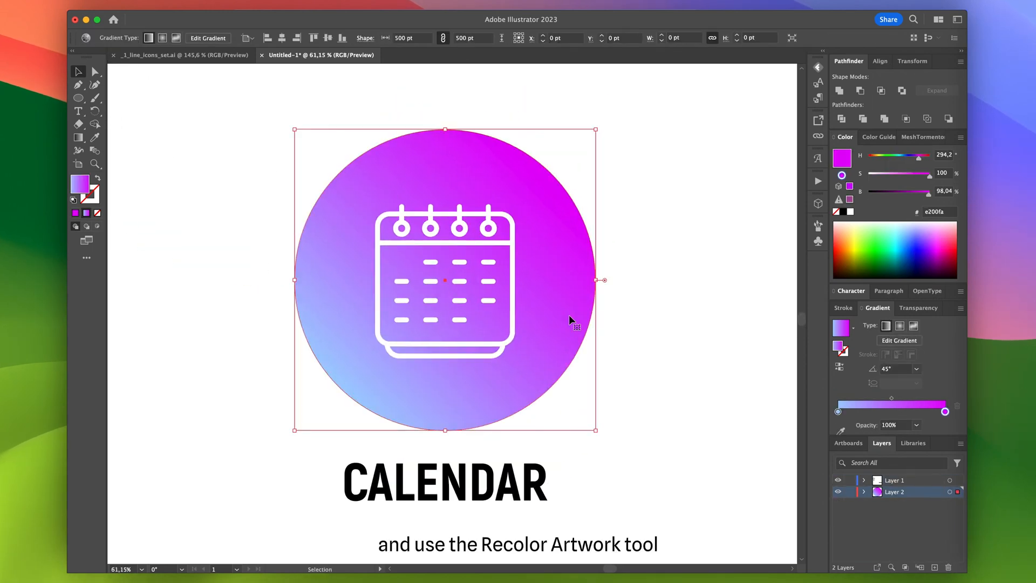
click(85, 38)
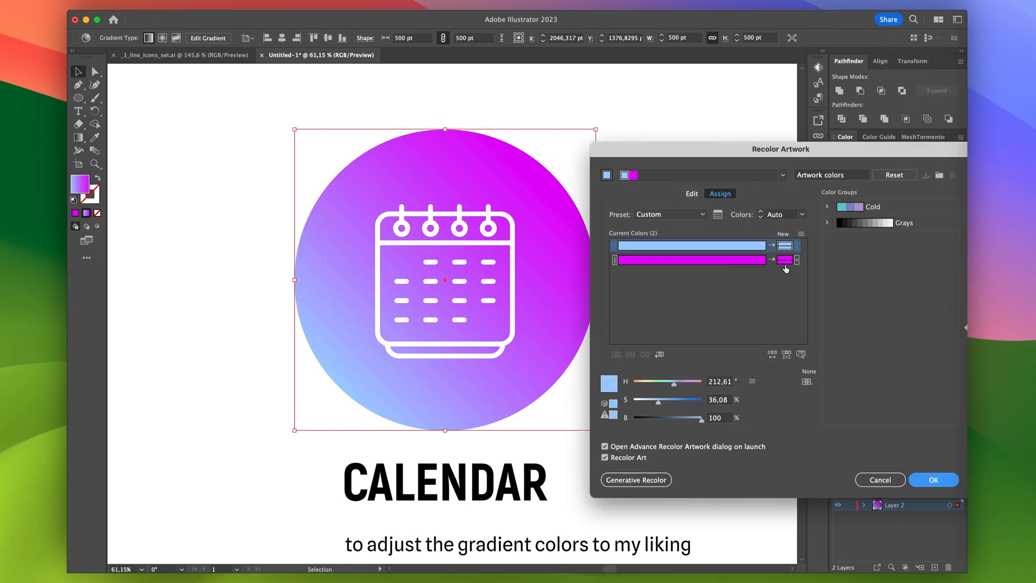
drag(688, 401, 685, 401)
mouse_move(675, 384)
mouse_down()
mouse_move(663, 385)
mouse_move(691, 404)
mouse_move(685, 385)
mouse_up()
click(713, 260)
drag(699, 420, 698, 420)
drag(684, 385, 686, 386)
click(759, 311)
click(669, 384)
click(929, 482)
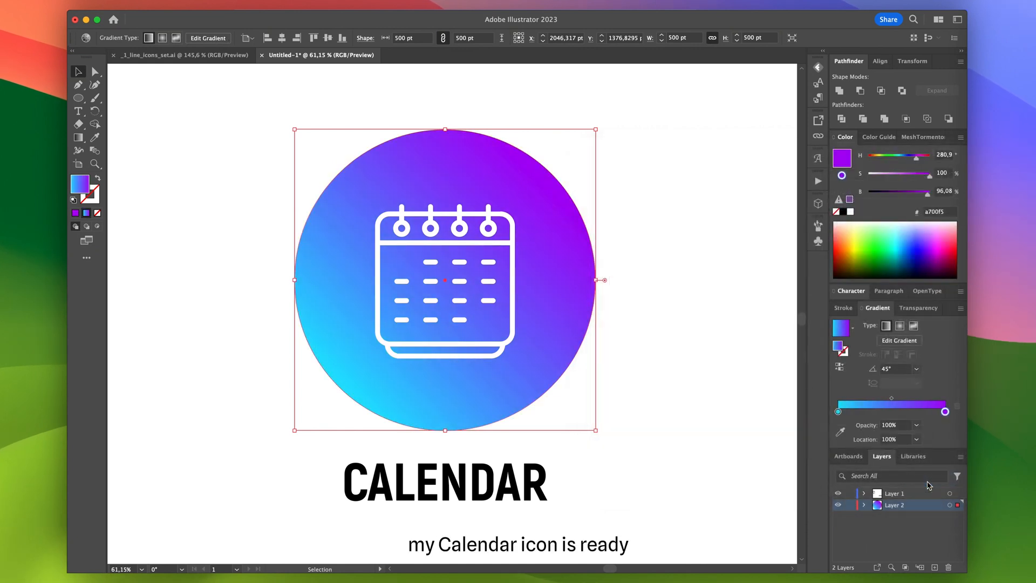
click(668, 409)
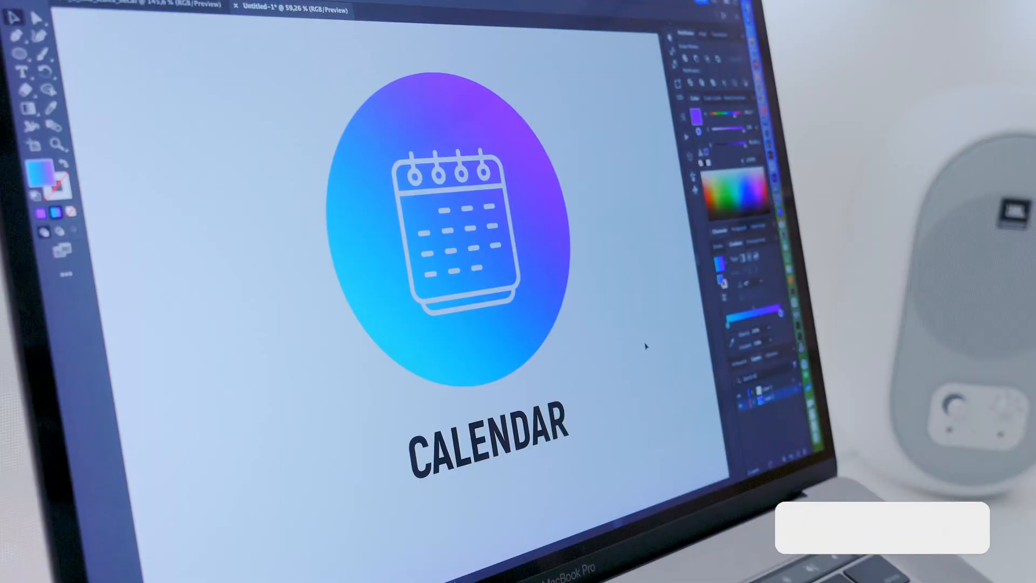